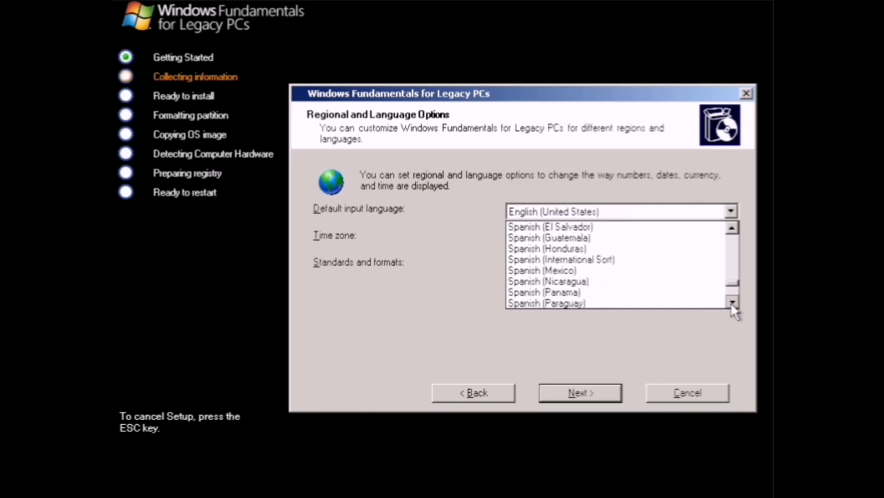
Choose Turkish input language and Athens time zone, then enter and confirm the administrator password.
{"action": "left_click", "coordinate": [730, 238]}
{"action": "left_click", "coordinate": [731, 265]}
{"action": "left_click", "coordinate": [732, 356]}
{"action": "scroll", "coordinate": [730, 351], "scroll_direction": "down", "scroll_amount": 15}
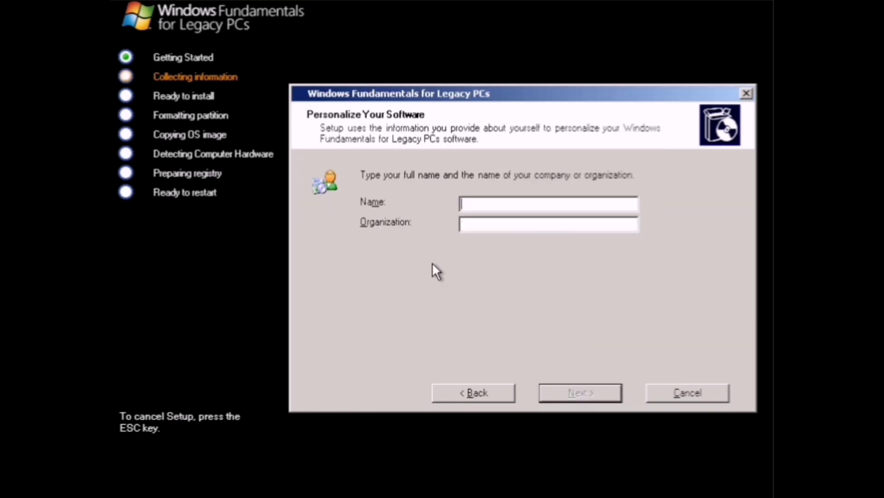
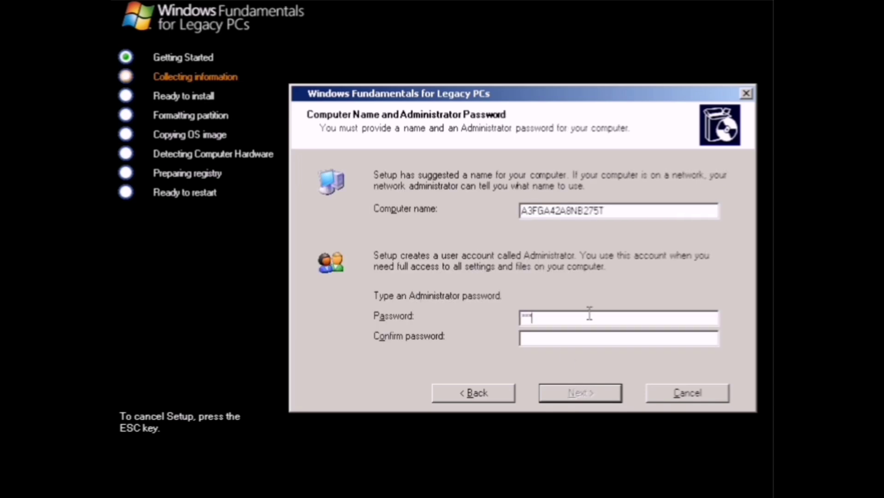
{"action": "left_click", "coordinate": [576, 339]}
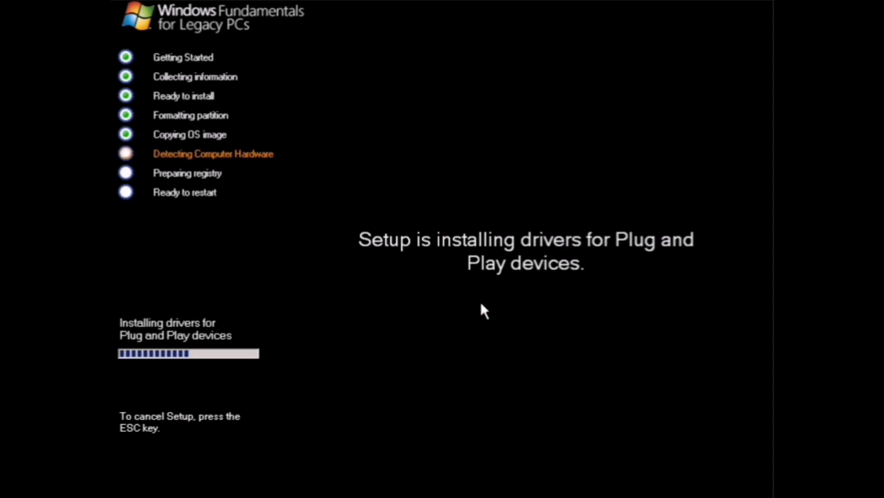
Reboot now so the system restarts to the Welcome to Windows screen.
{"action": "left_click", "coordinate": [456, 298]}
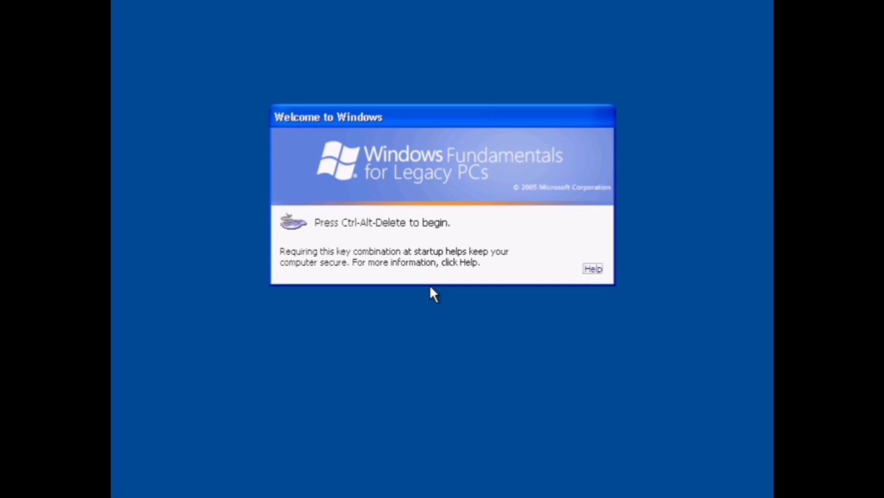
Log on as Administrator with the account password via Ctrl+Alt+Delete.
{"action": "key", "text": "ctrl+alt+Delete"}
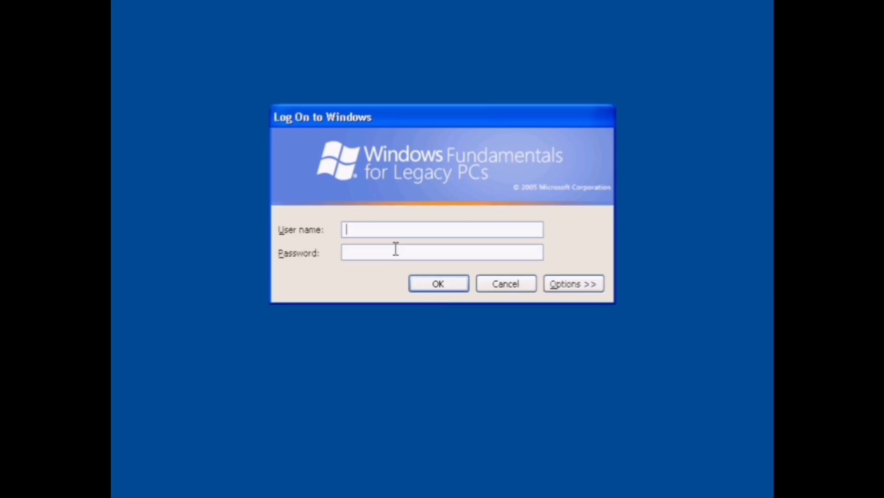
{"action": "type", "text": "Administrator"}
{"action": "left_click", "coordinate": [365, 252]}
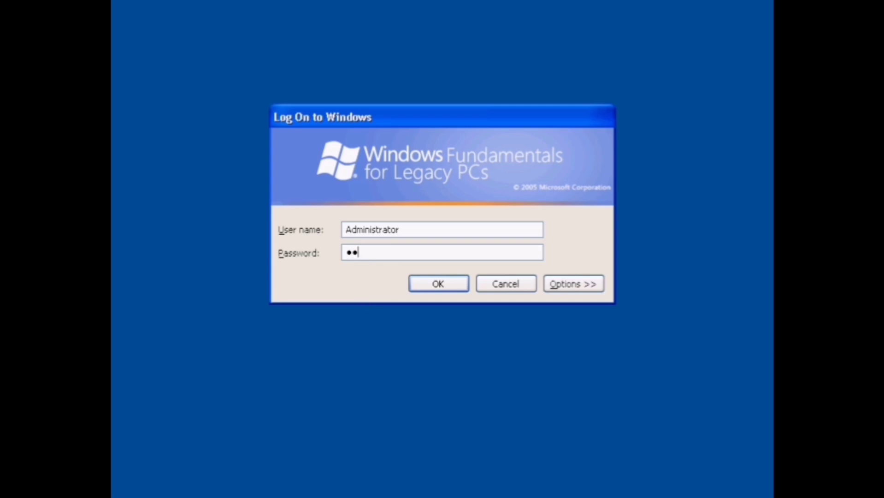
{"action": "key", "text": "Caps_Lock"}
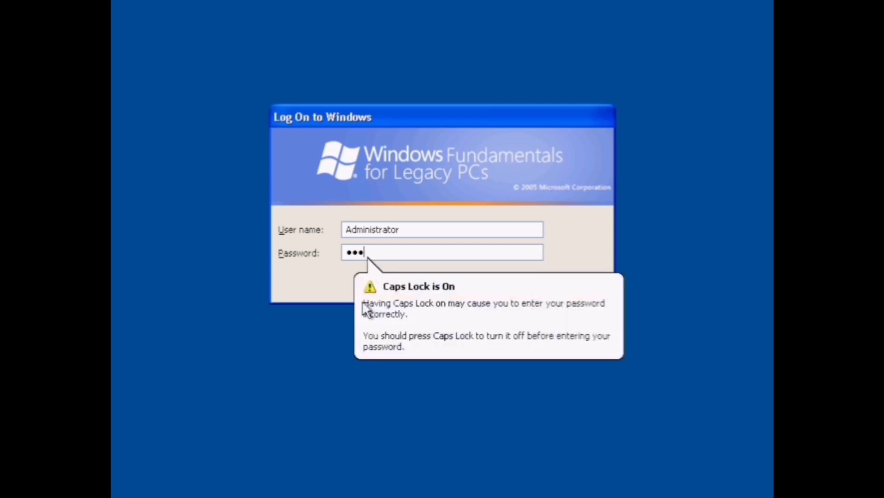
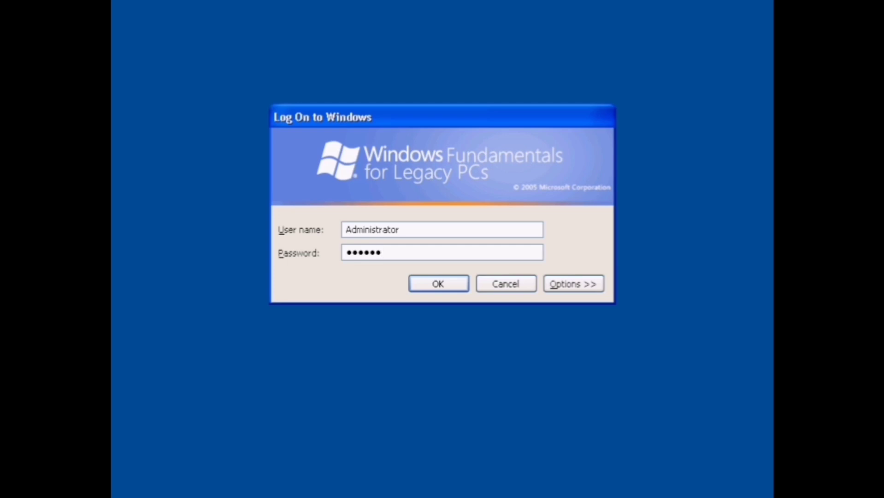
{"action": "key", "text": "Return"}
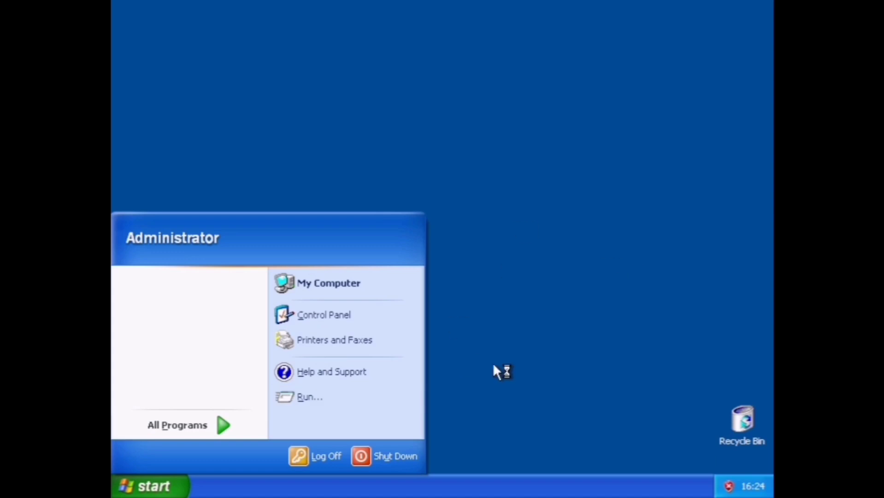
Open and close the Recycle Bin and dismiss the antivirus warning balloon.
{"action": "left_click", "coordinate": [547, 359]}
{"action": "double_click", "coordinate": [732, 420]}
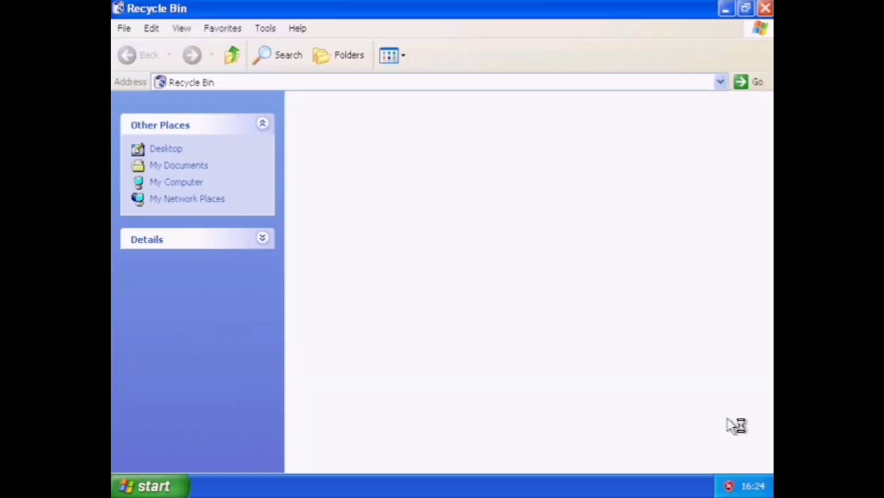
{"action": "left_click", "coordinate": [765, 7]}
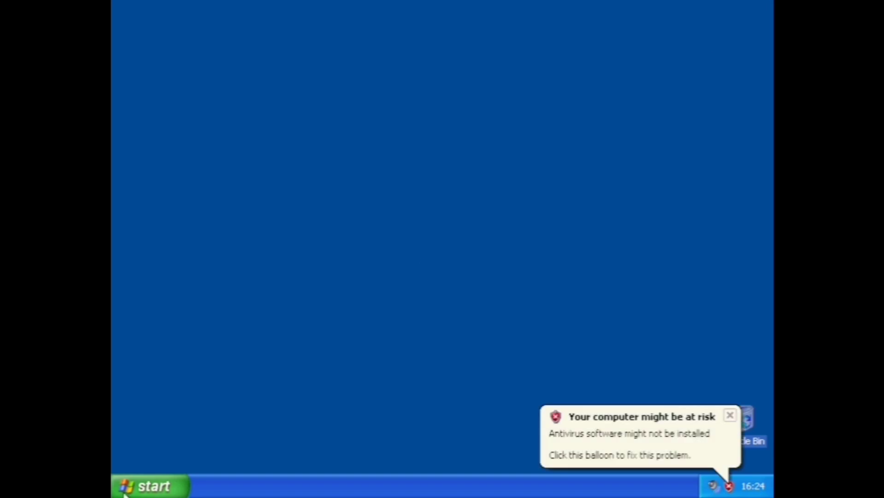
{"action": "left_click", "coordinate": [730, 415]}
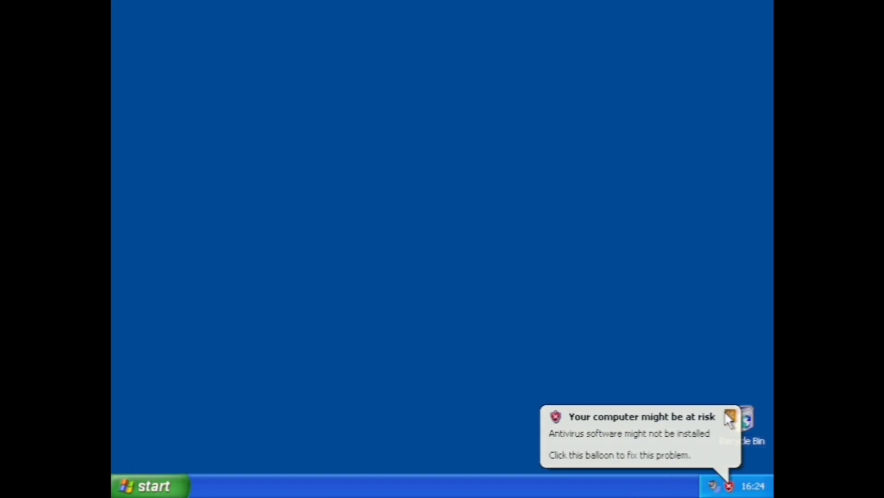
{"action": "left_click", "coordinate": [174, 486]}
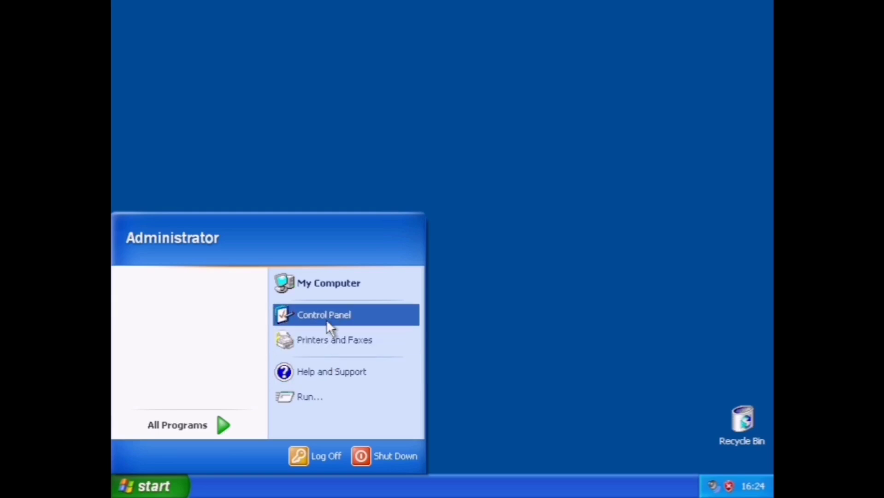
{"action": "mouse_move", "coordinate": [227, 425]}
{"action": "mouse_move", "coordinate": [276, 371]}
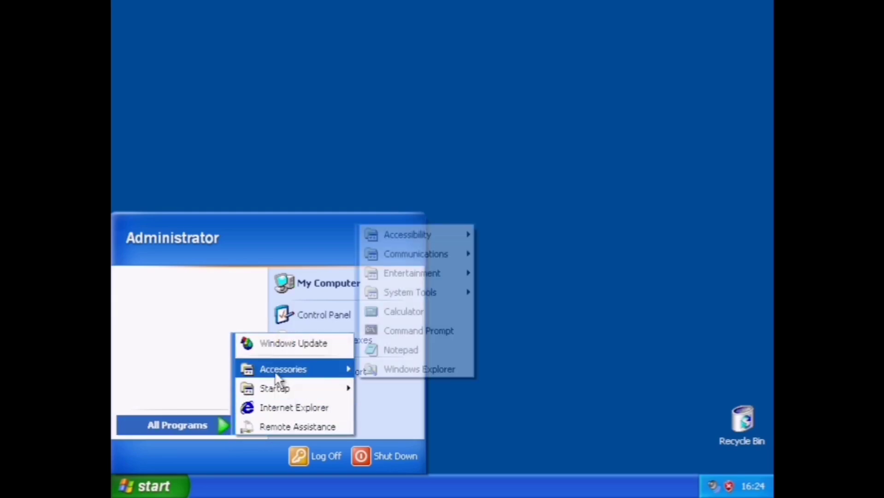
{"action": "left_click", "coordinate": [381, 310]}
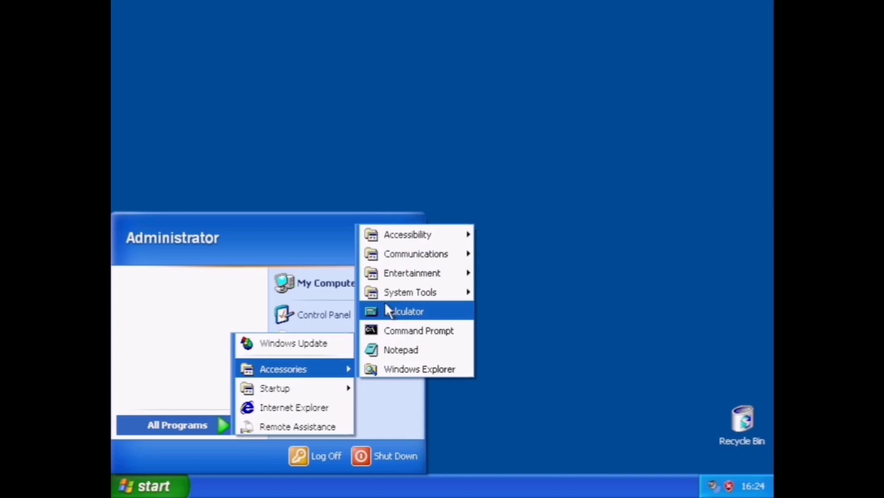
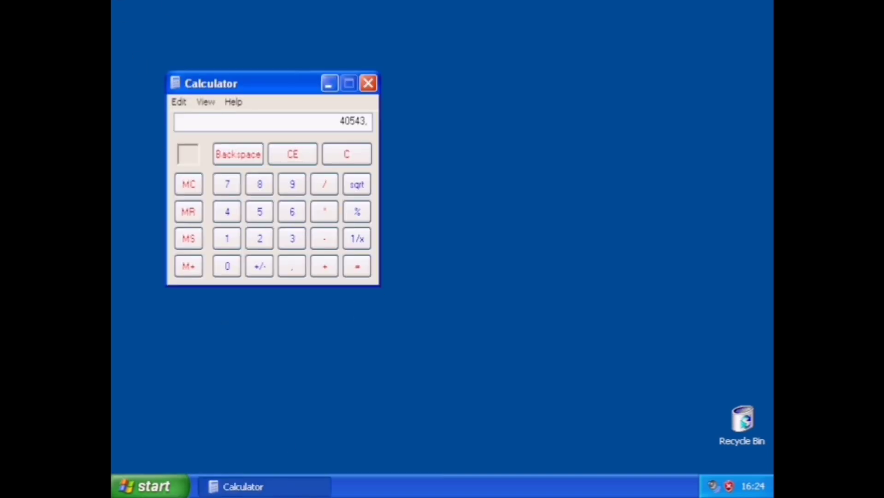
{"action": "left_click", "coordinate": [333, 259]}
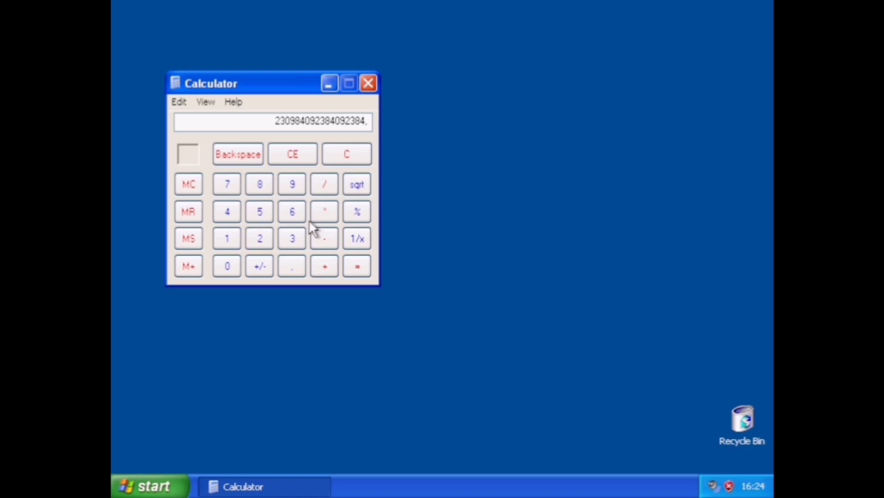
{"action": "left_click", "coordinate": [352, 263]}
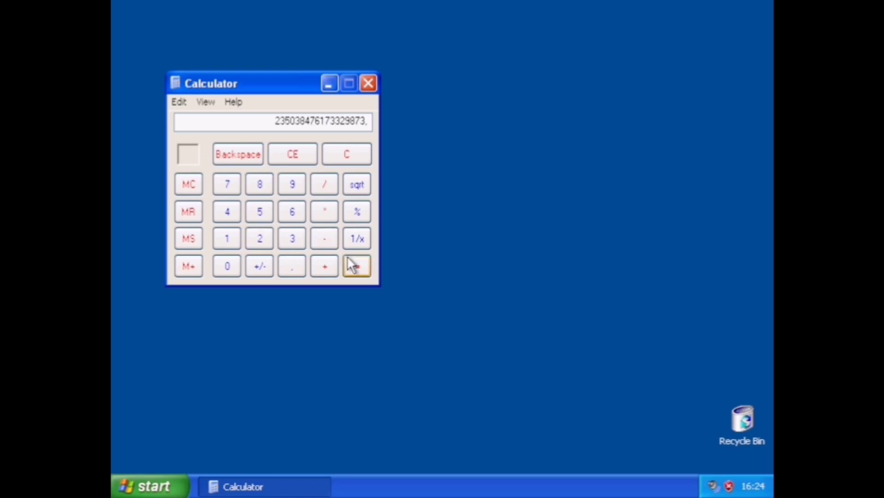
{"action": "left_click", "coordinate": [369, 84]}
{"action": "left_click", "coordinate": [135, 483]}
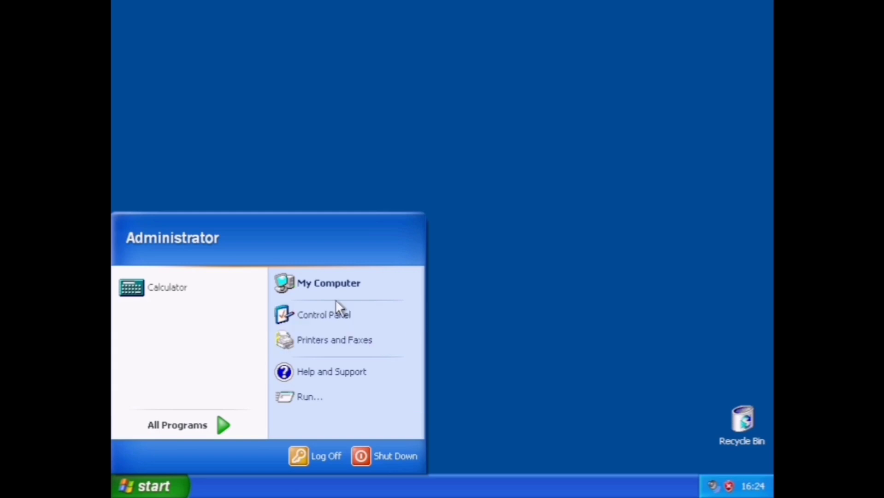
Launch Internet Explorer and go to google.com.
{"action": "left_click", "coordinate": [225, 424]}
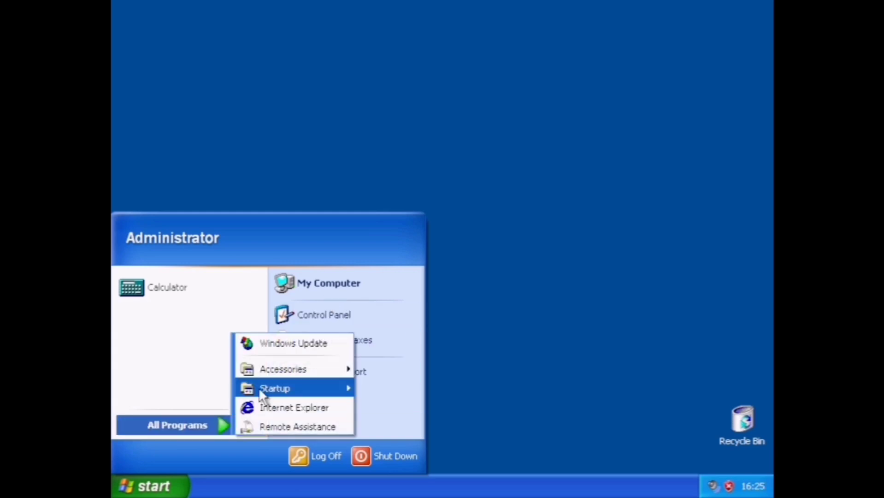
{"action": "left_click", "coordinate": [320, 408]}
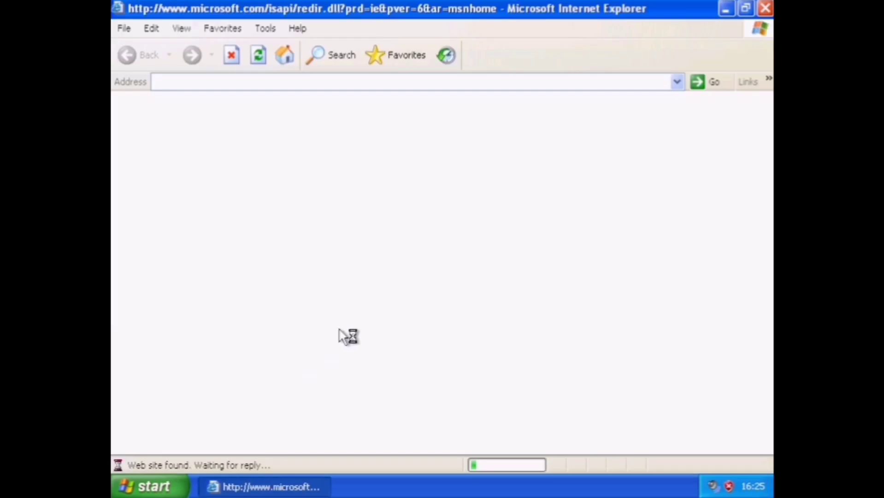
{"action": "left_click", "coordinate": [222, 83]}
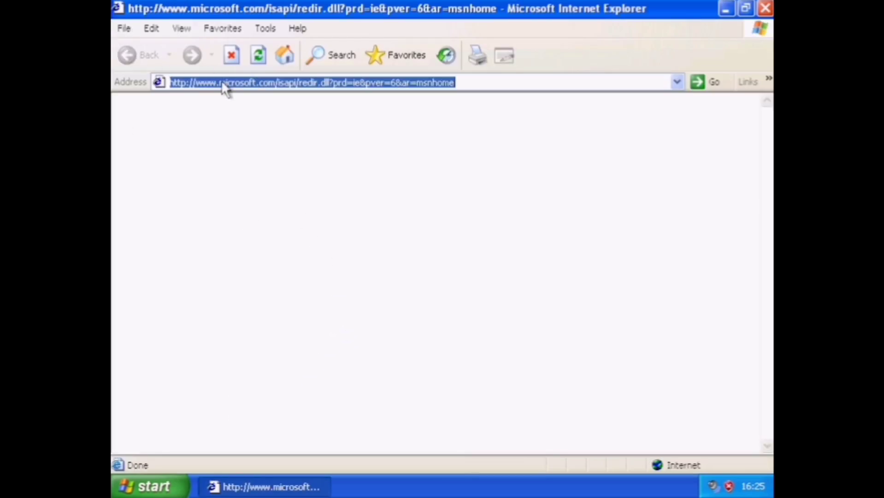
{"action": "type", "text": "http"}
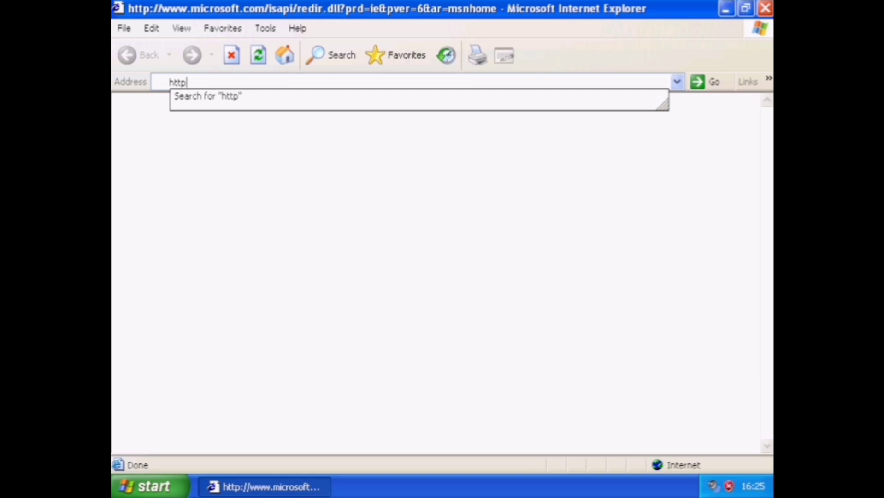
{"action": "type", "text": ":"}
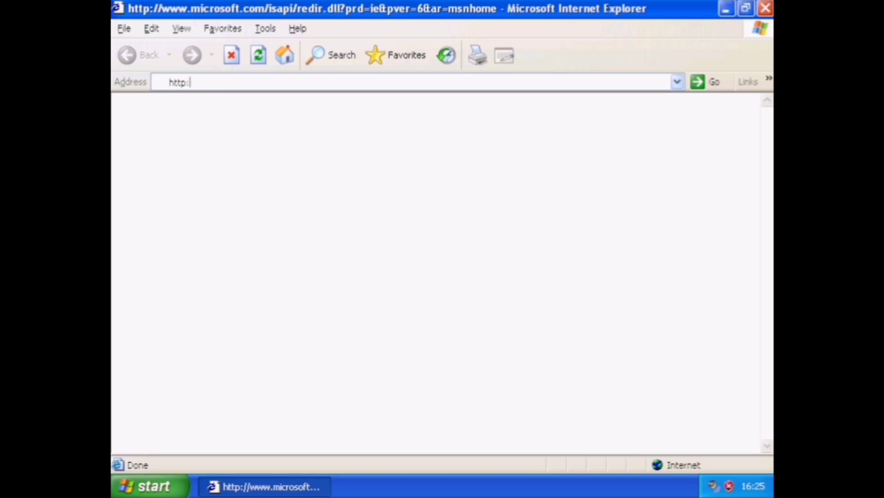
{"action": "type", "text": "\\/google.com"}
{"action": "key", "text": "Return"}
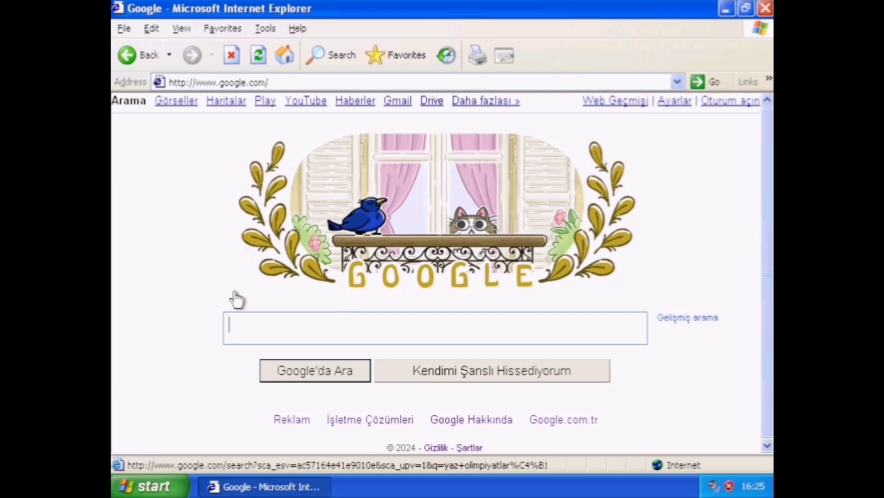
Search Google for 'windows fundementals for legacy pcs'.
{"action": "type", "text": "windows"}
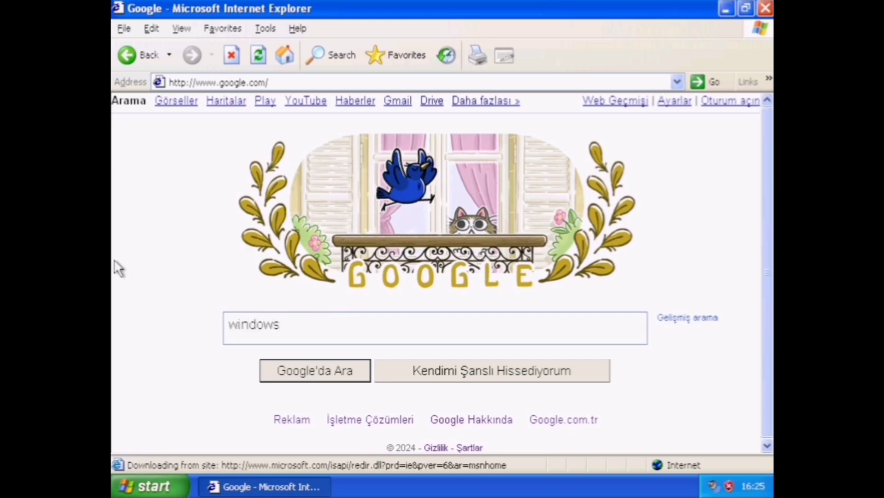
{"action": "type", "text": " fundeme"}
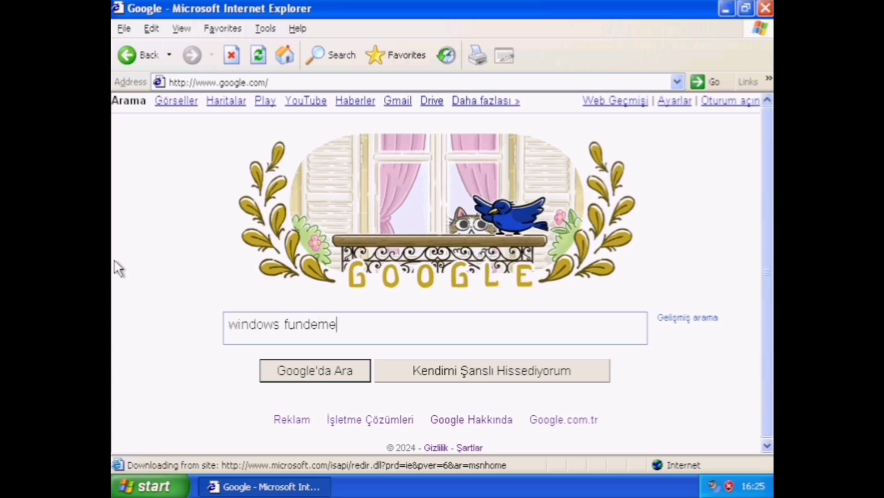
{"action": "type", "text": "ntlas"}
{"action": "key", "text": "BackSpace"}
{"action": "key", "text": "BackSpace"}
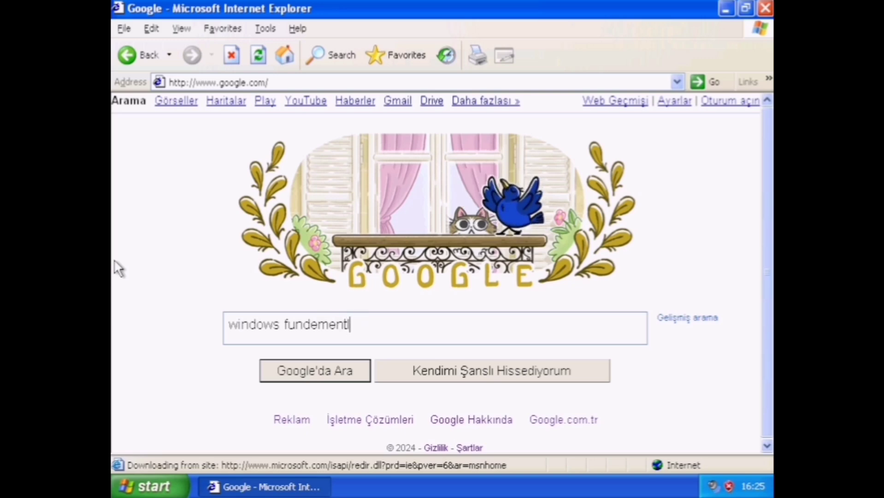
{"action": "key", "text": "BackSpace"}
{"action": "type", "text": "als fo"}
{"action": "key", "text": "BackSpace"}
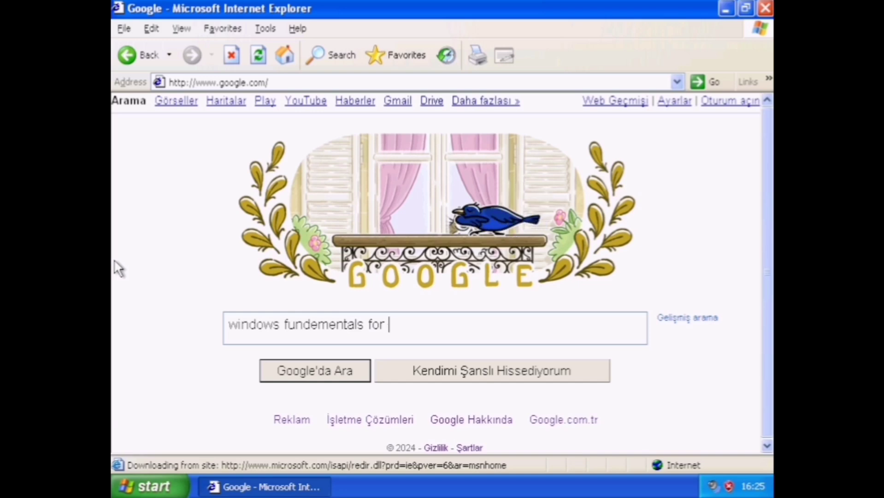
{"action": "type", "text": "legacy pcs"}
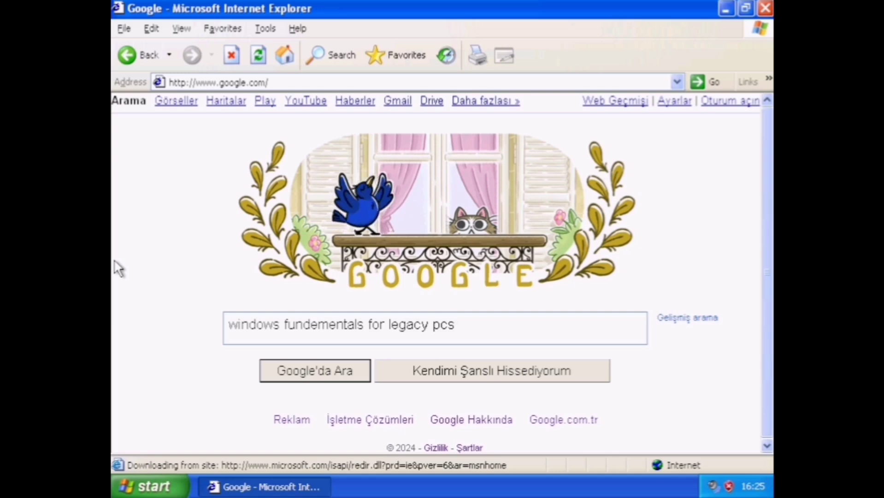
{"action": "key", "text": "Return"}
{"action": "key", "text": "Return"}
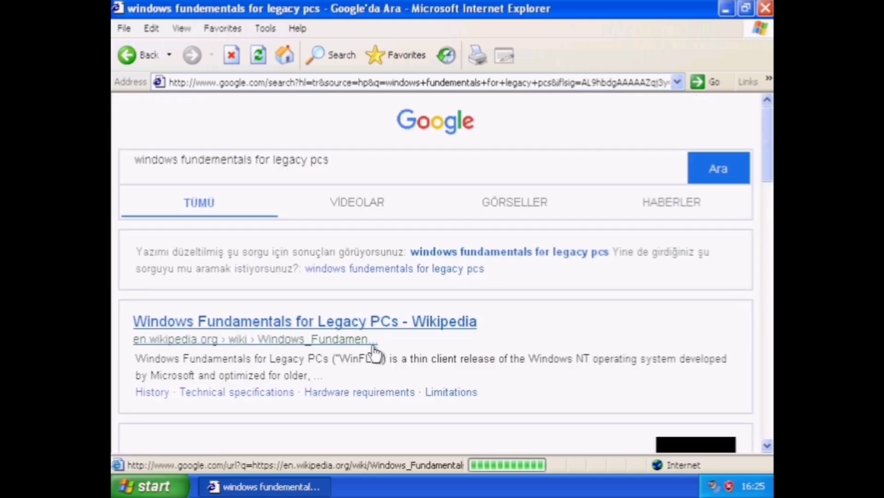
View the video and image results, then close Internet Explorer.
{"action": "left_click", "coordinate": [341, 208]}
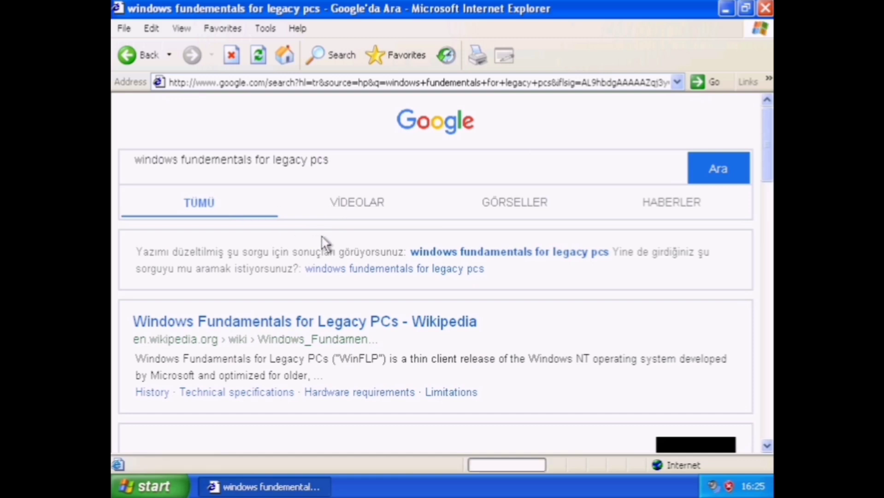
{"action": "left_click", "coordinate": [504, 210]}
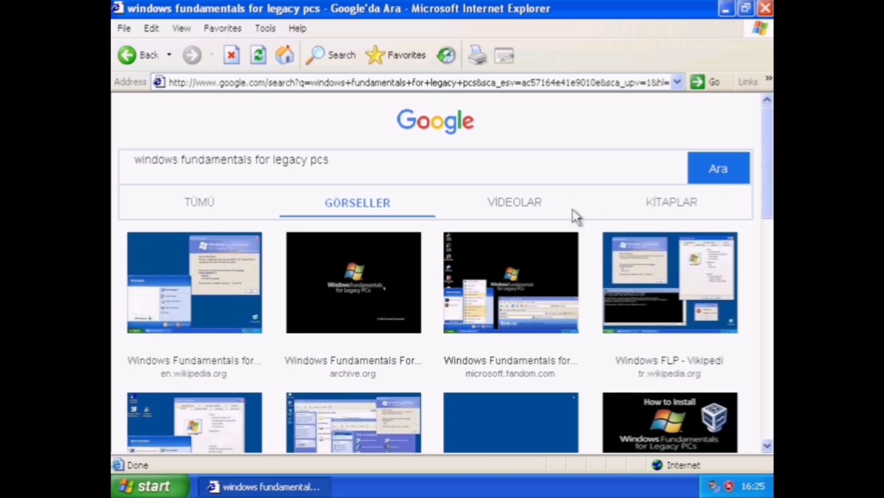
{"action": "left_click", "coordinate": [765, 8]}
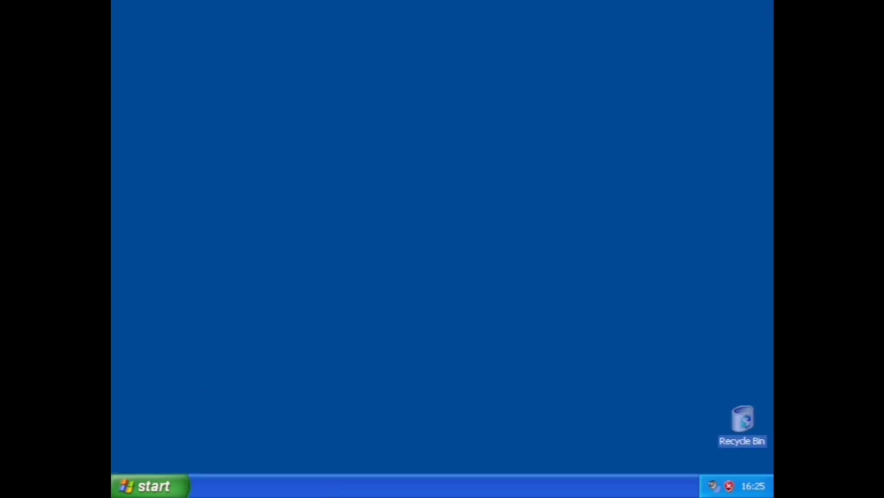
{"action": "key", "text": "super"}
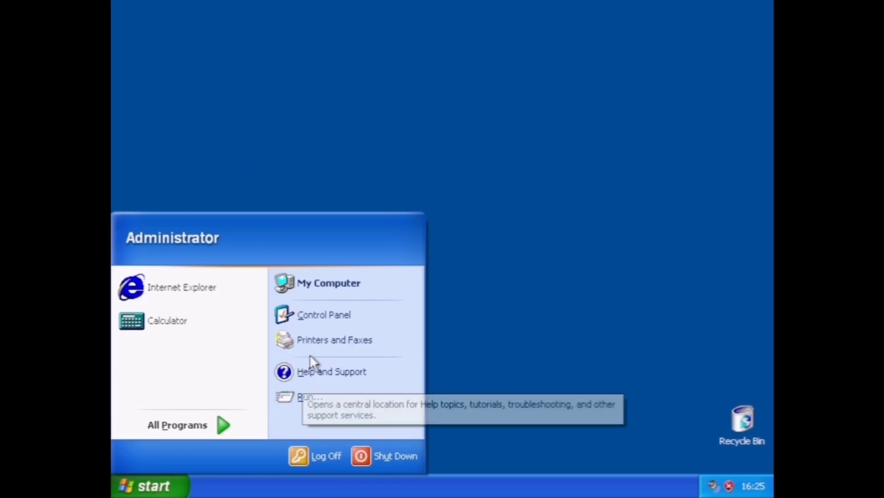
{"action": "left_click", "coordinate": [296, 290]}
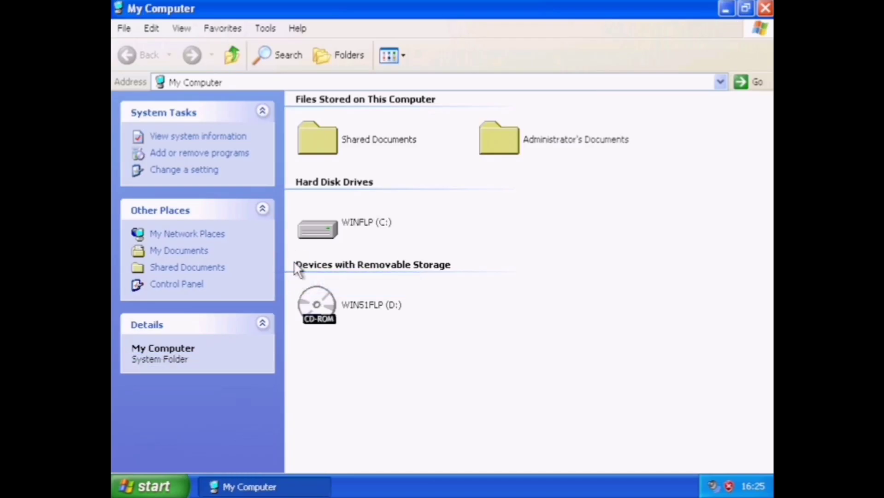
{"action": "left_click", "coordinate": [319, 245]}
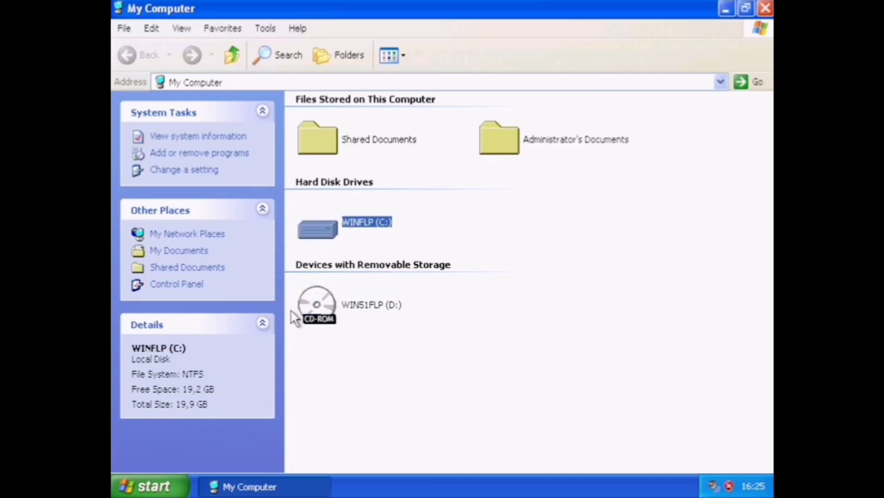
{"action": "key", "text": "Up"}
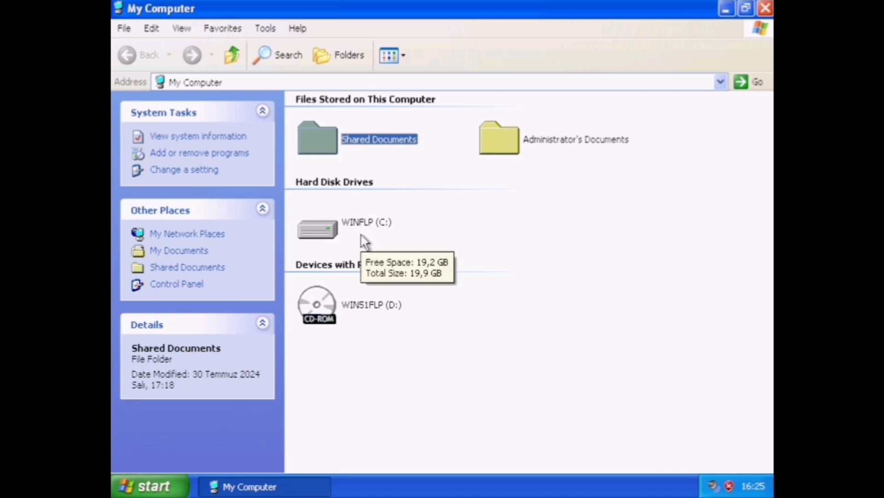
{"action": "key", "text": "Right"}
{"action": "key", "text": "Return"}
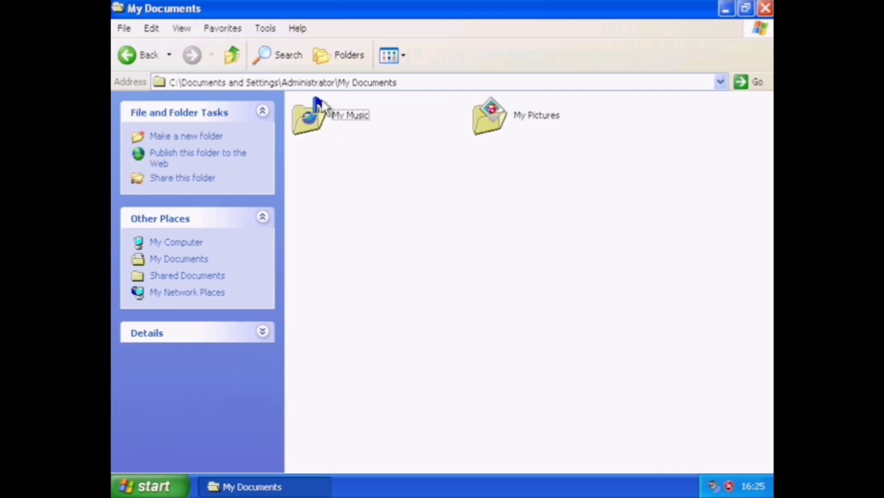
{"action": "left_click", "coordinate": [322, 107]}
{"action": "key", "text": "Return"}
{"action": "left_click", "coordinate": [121, 59]}
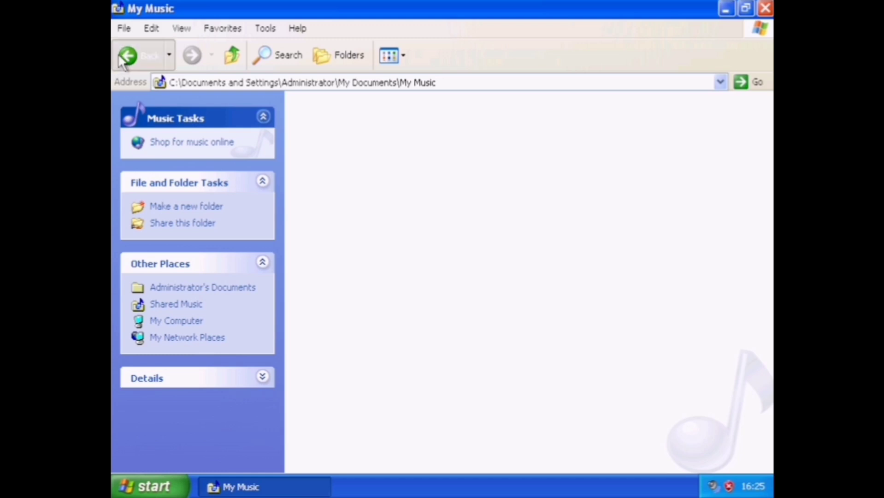
{"action": "left_click", "coordinate": [120, 59]}
{"action": "key", "text": "Left"}
{"action": "key", "text": "Return"}
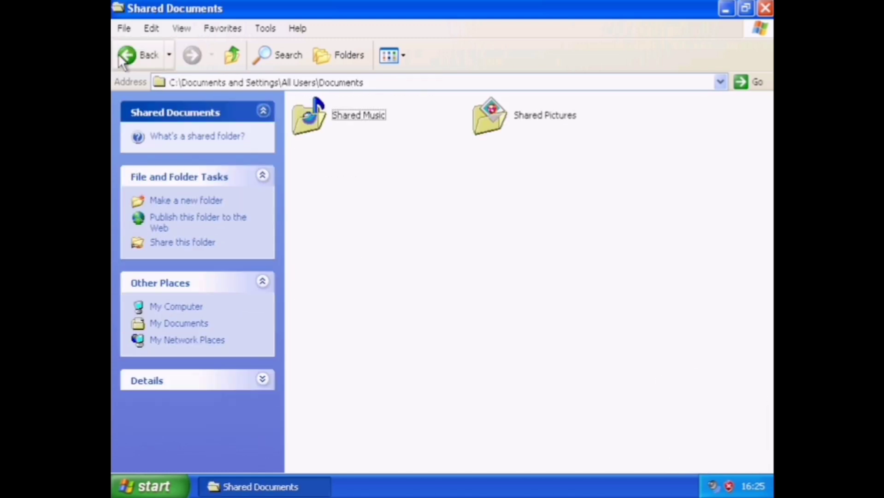
{"action": "key", "text": "Right"}
{"action": "left_click", "coordinate": [121, 60]}
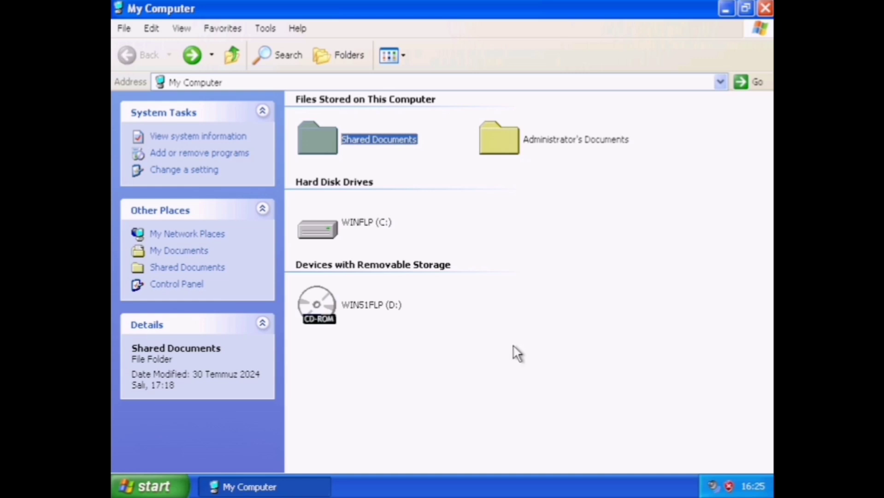
{"action": "key", "text": "Down"}
{"action": "key", "text": "Return"}
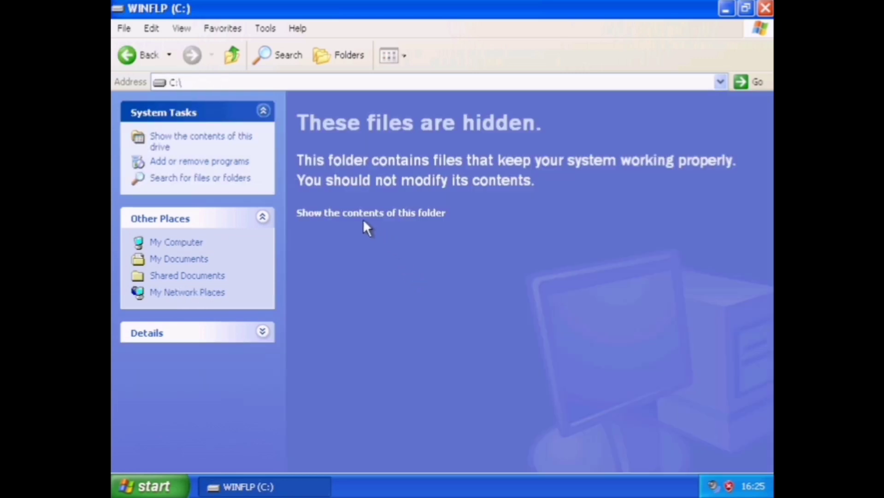
{"action": "left_click", "coordinate": [363, 215]}
{"action": "double_click", "coordinate": [363, 159]}
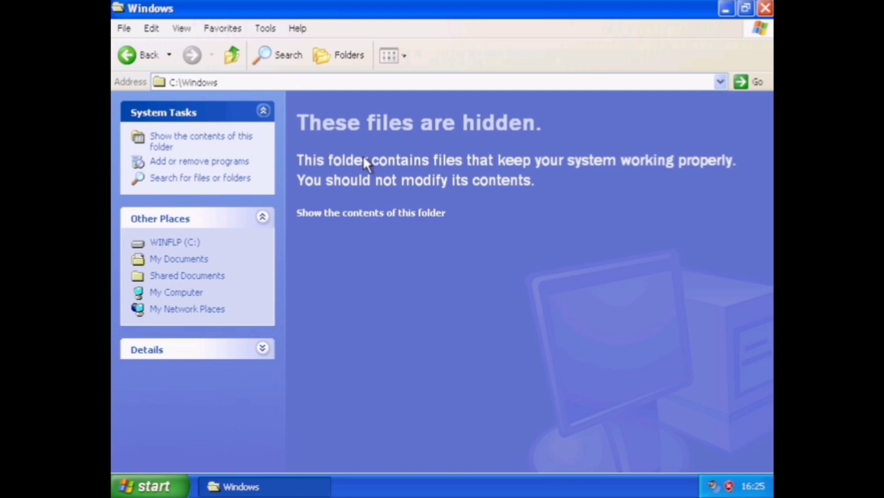
{"action": "left_click", "coordinate": [367, 216]}
{"action": "key", "text": "Down"}
{"action": "key", "text": "Down"}
{"action": "key", "text": "Down"}
{"action": "key", "text": "Down"}
{"action": "key", "text": "Down"}
{"action": "key", "text": "Down"}
{"action": "key", "text": "Down"}
{"action": "key", "text": "Down"}
{"action": "key", "text": "Down"}
{"action": "key", "text": "Down"}
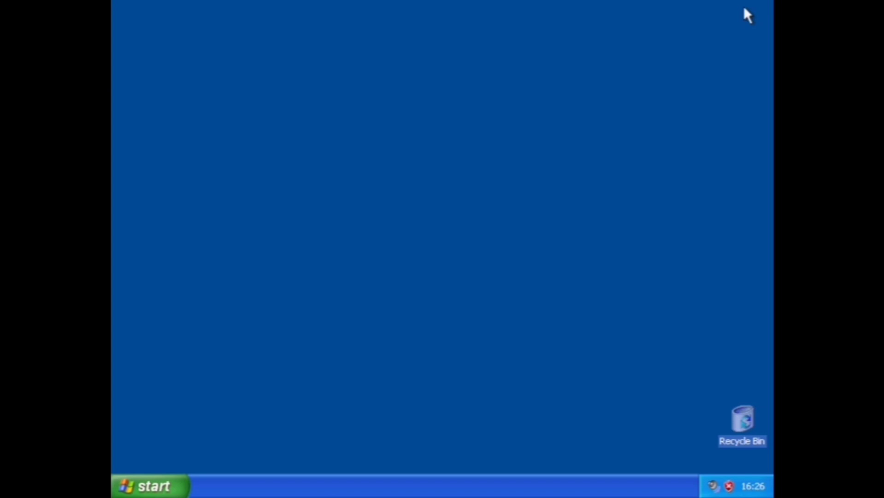
{"action": "left_click", "coordinate": [766, 8]}
{"action": "left_click", "coordinate": [156, 480]}
{"action": "left_click", "coordinate": [157, 425]}
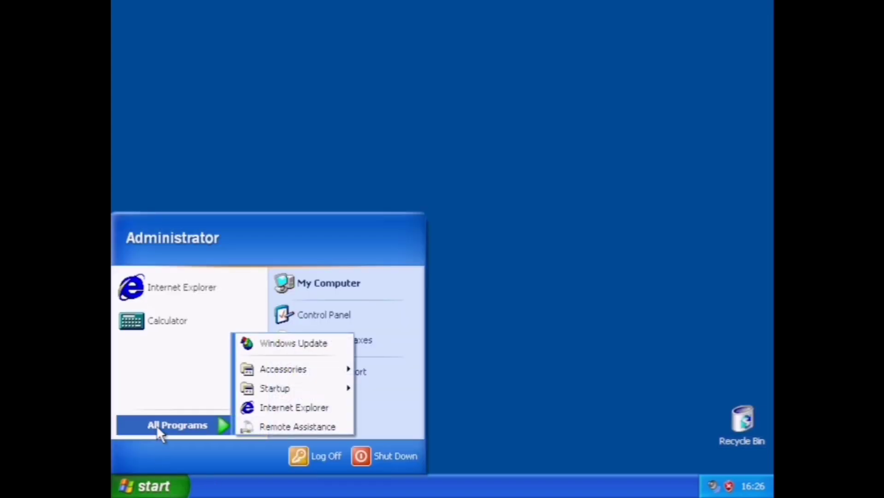
{"action": "mouse_move", "coordinate": [277, 368]}
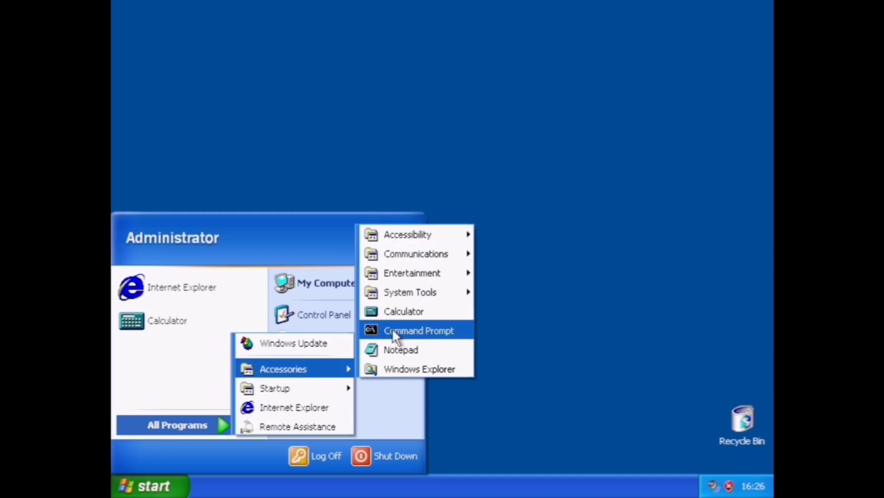
{"action": "left_click", "coordinate": [395, 350]}
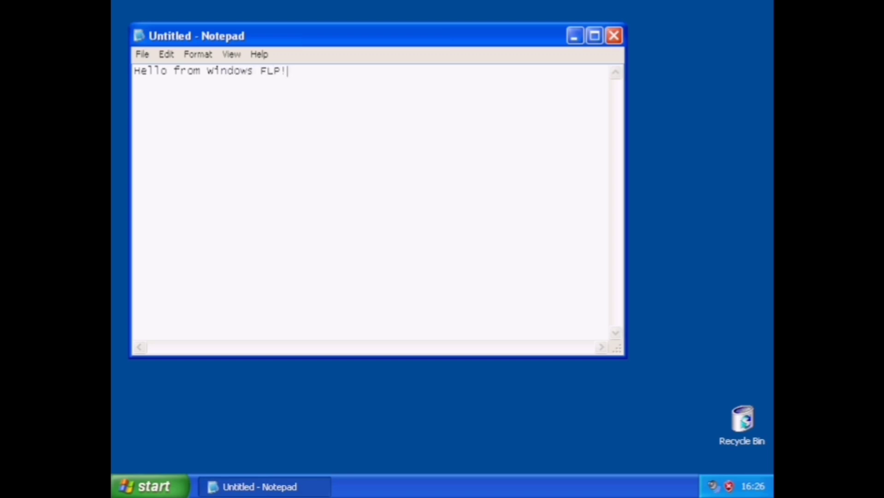
{"action": "left_click", "coordinate": [620, 34]}
{"action": "left_click", "coordinate": [444, 294]}
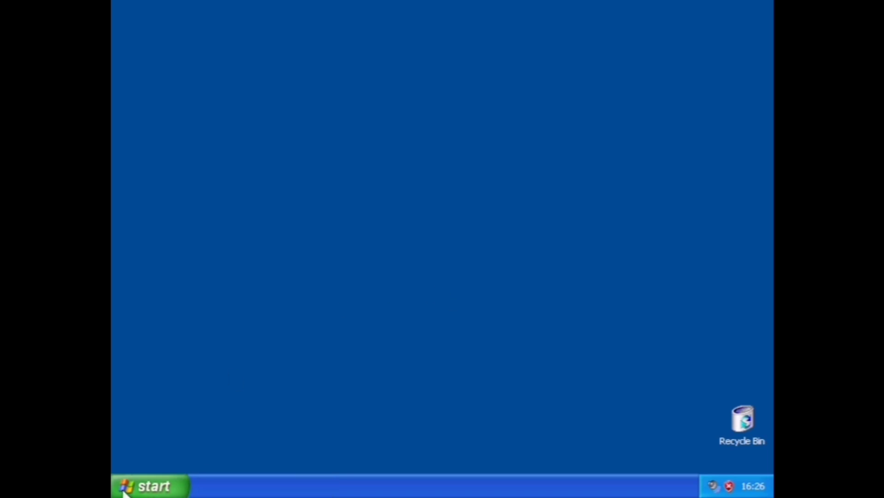
Open Display Properties and try several themes, ending back on Windows XP.
{"action": "right_click", "coordinate": [321, 347]}
{"action": "left_click", "coordinate": [346, 450]}
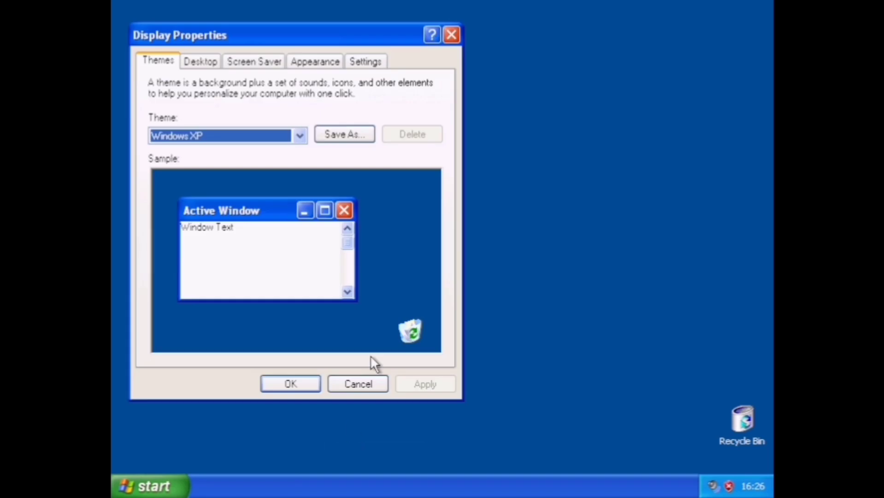
{"action": "left_click", "coordinate": [209, 136]}
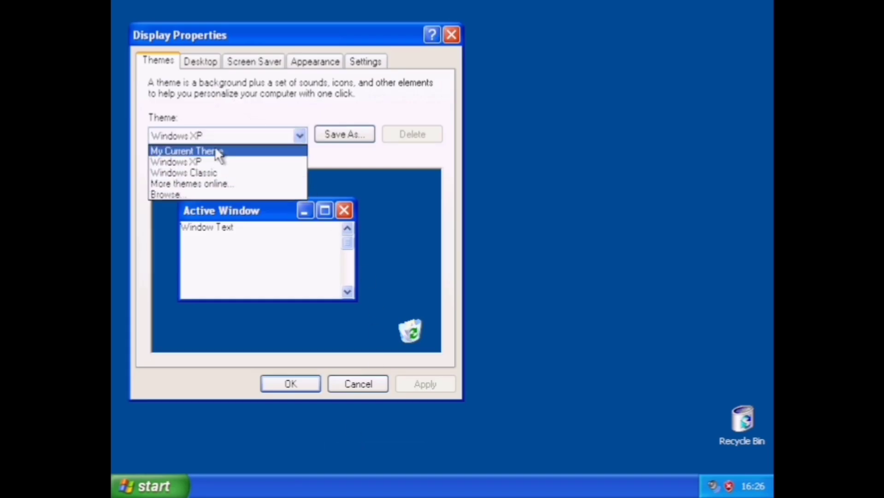
{"action": "left_click", "coordinate": [219, 151]}
{"action": "left_click", "coordinate": [213, 137]}
{"action": "left_click", "coordinate": [212, 172]}
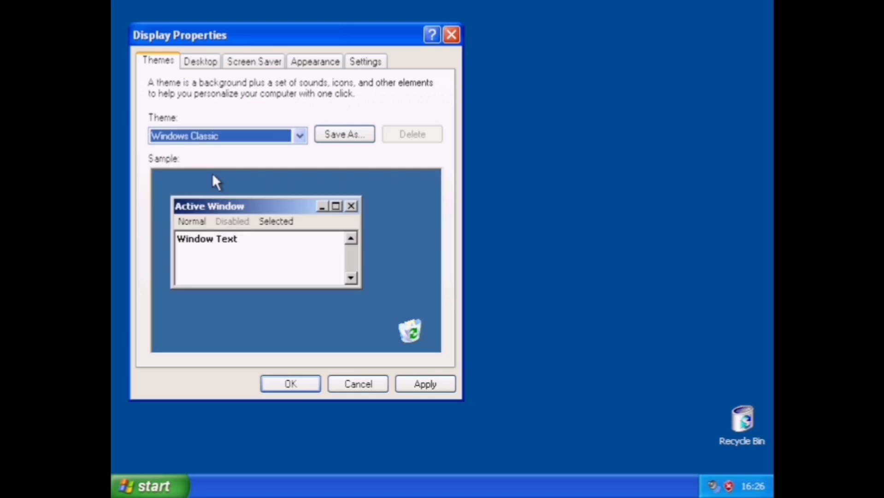
{"action": "left_click", "coordinate": [213, 137]}
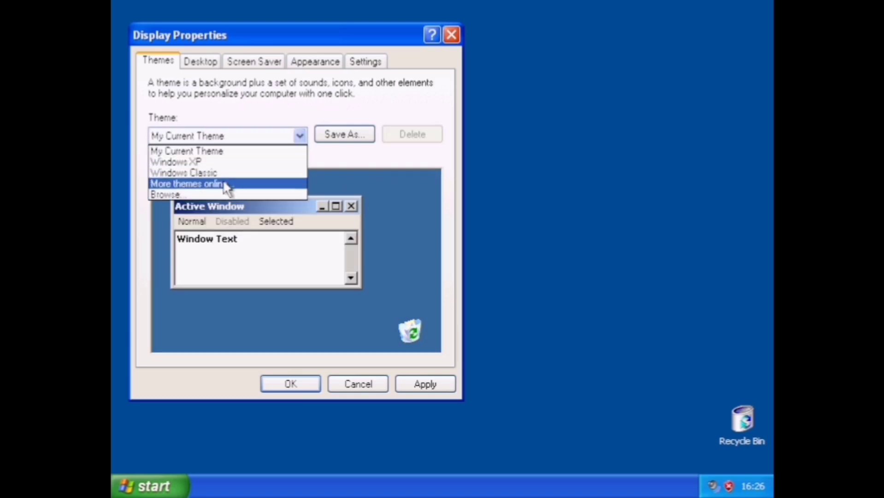
{"action": "left_click", "coordinate": [224, 182]}
{"action": "left_click", "coordinate": [473, 288]}
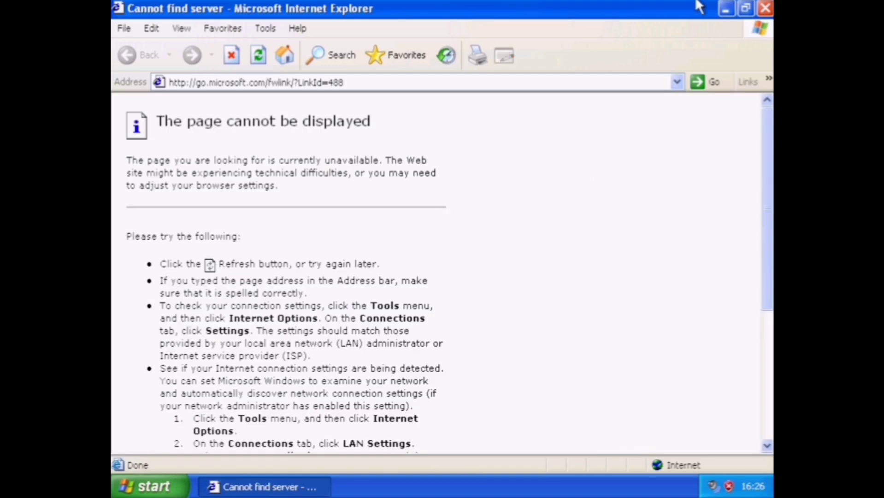
{"action": "left_click", "coordinate": [765, 7]}
{"action": "left_click", "coordinate": [181, 135]}
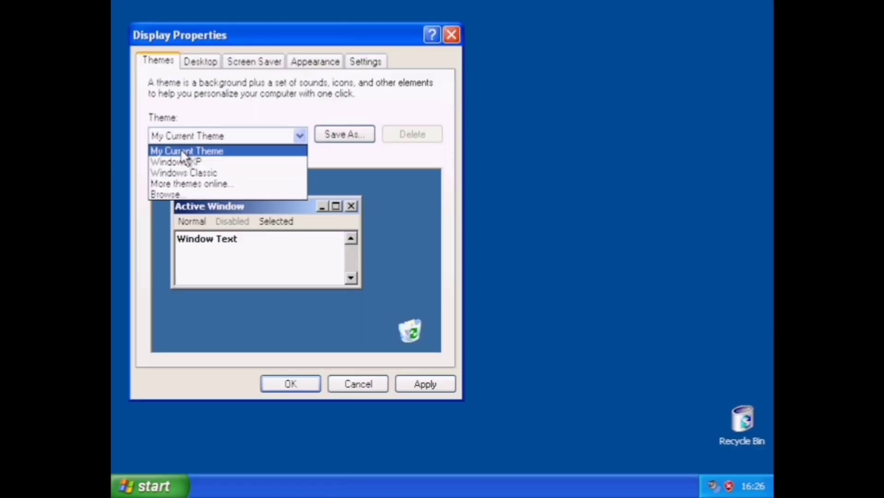
{"action": "left_click", "coordinate": [182, 161]}
Set the desktop background colour to teal and apply it.
{"action": "left_click", "coordinate": [213, 64]}
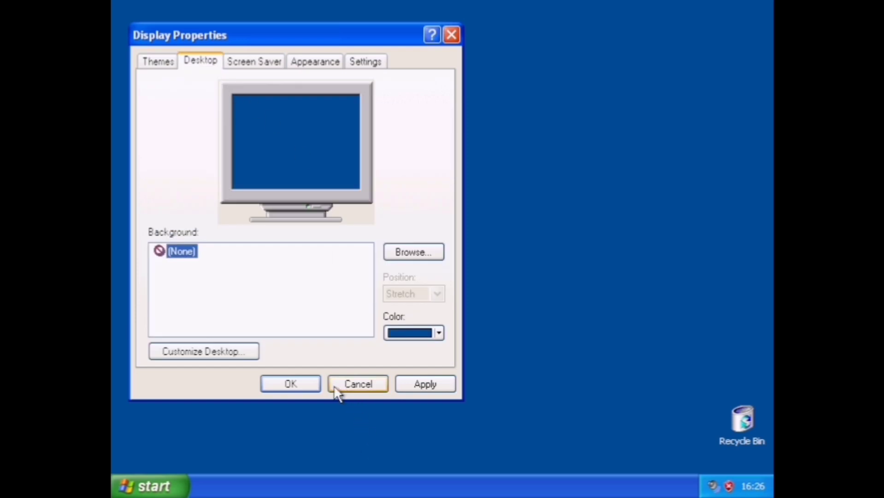
{"action": "left_click", "coordinate": [420, 391]}
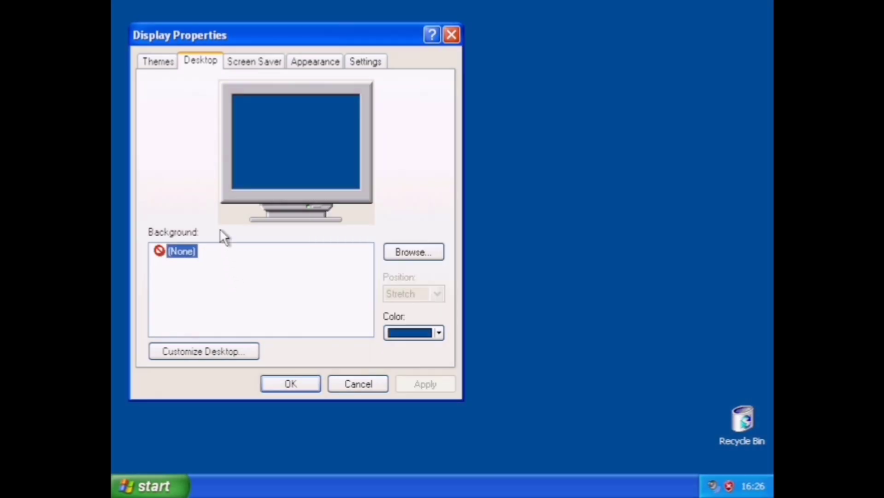
{"action": "left_click", "coordinate": [255, 62]}
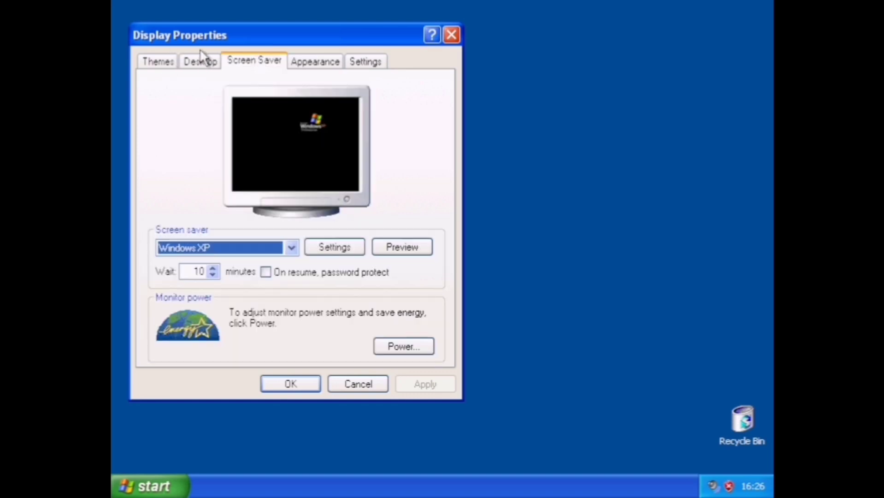
{"action": "left_click", "coordinate": [202, 61]}
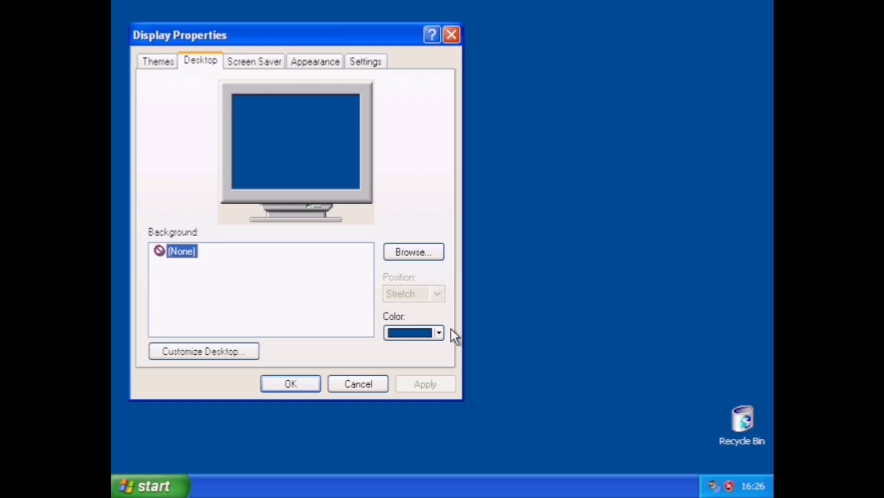
{"action": "left_click", "coordinate": [439, 333]}
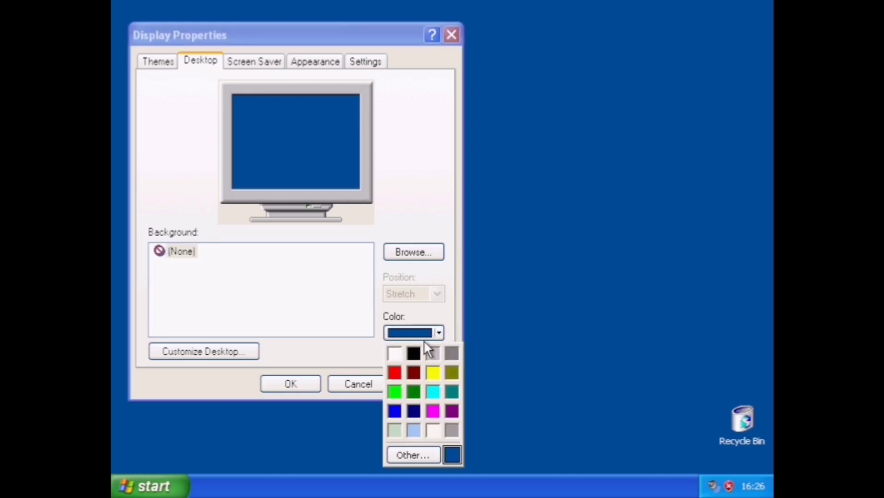
{"action": "left_click", "coordinate": [452, 391]}
{"action": "left_click", "coordinate": [427, 384]}
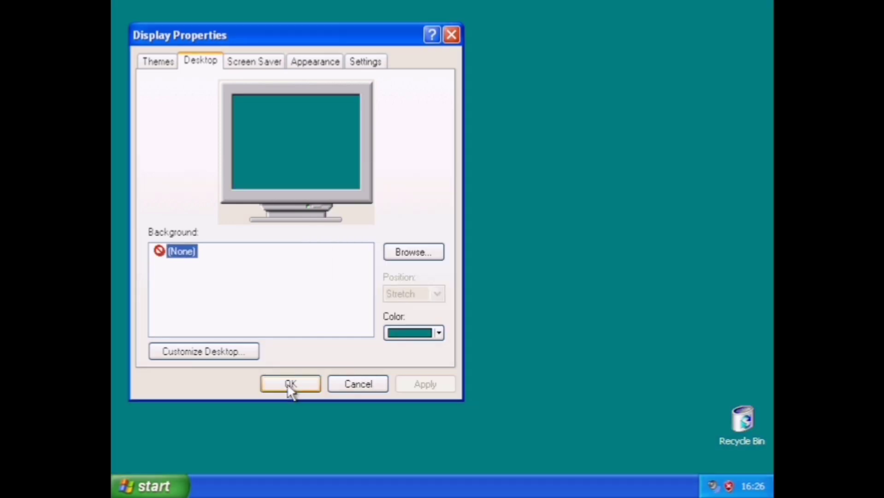
Close and reopen Display Properties, then apply a navy desktop colour.
{"action": "left_click", "coordinate": [291, 384]}
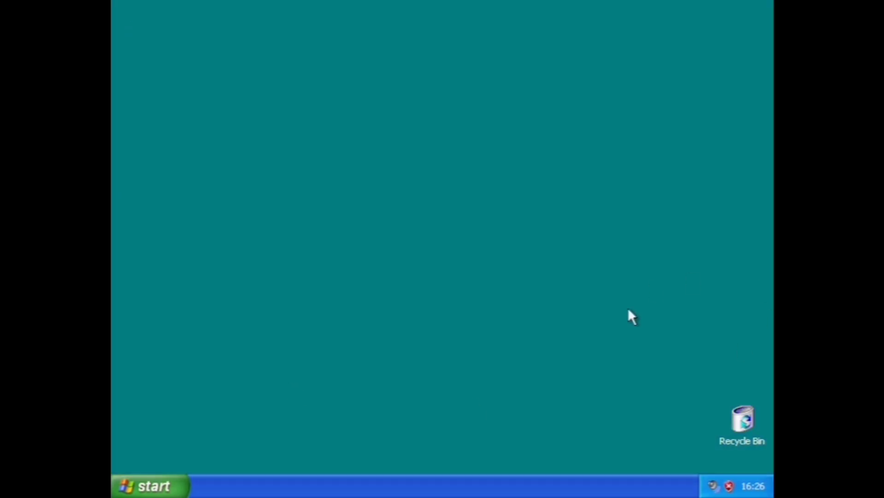
{"action": "right_click", "coordinate": [508, 268]}
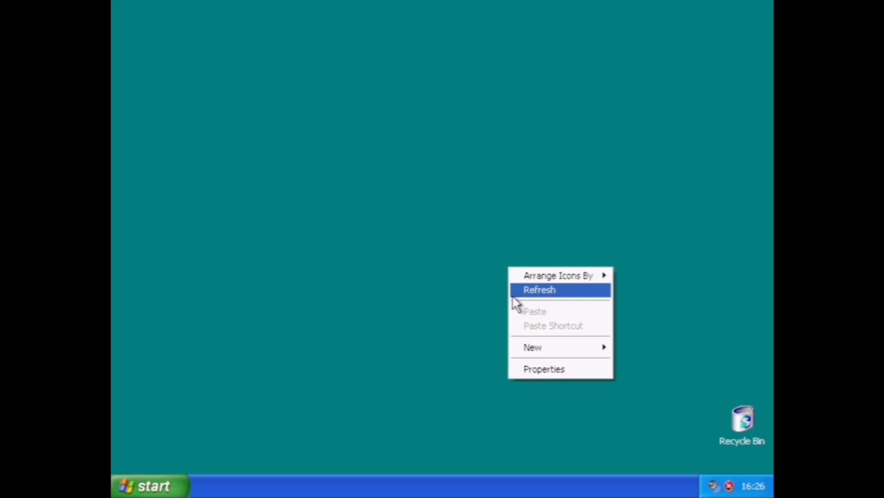
{"action": "left_click", "coordinate": [535, 368]}
{"action": "left_click", "coordinate": [244, 65]}
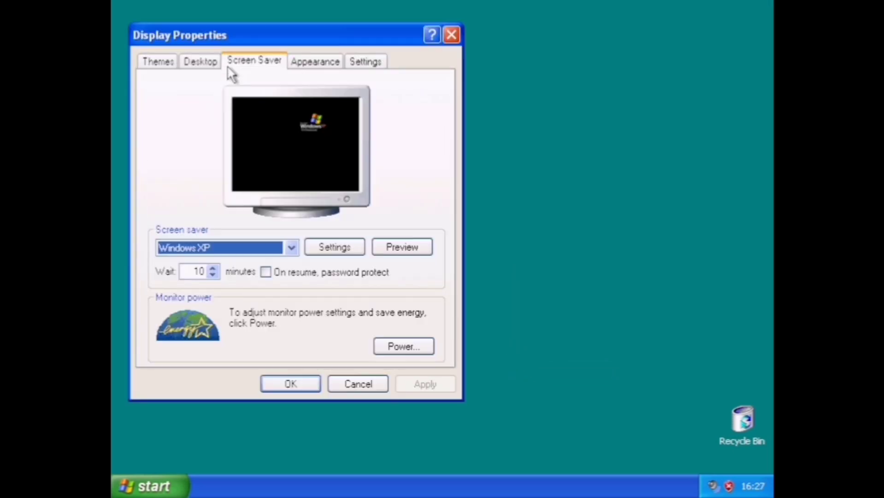
{"action": "left_click", "coordinate": [212, 61]}
{"action": "left_click", "coordinate": [435, 333]}
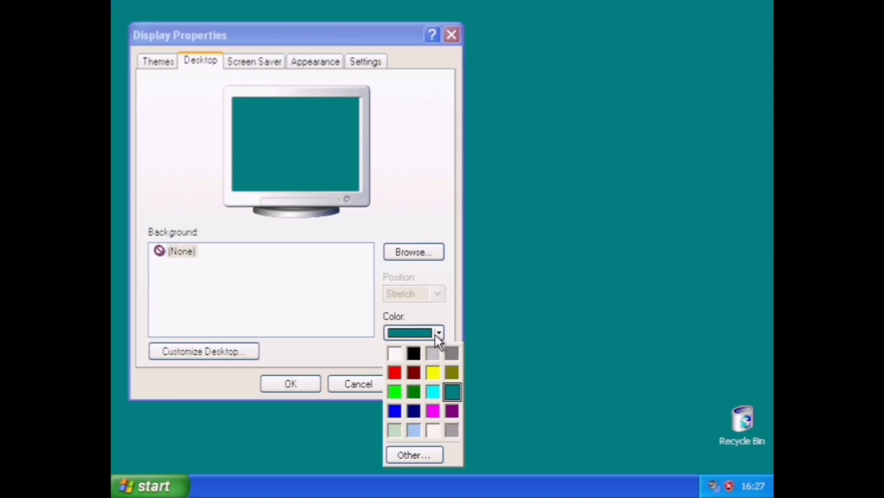
{"action": "left_click", "coordinate": [420, 406]}
{"action": "left_click", "coordinate": [425, 384]}
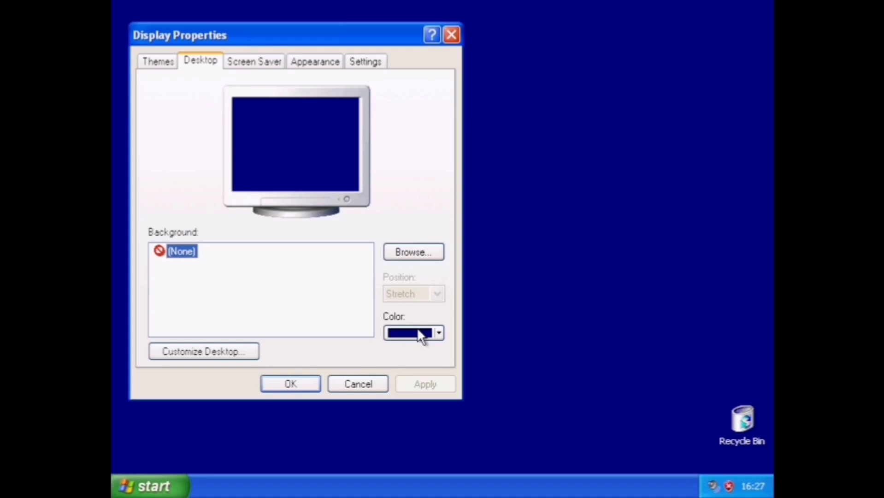
Try bright blue as the desktop colour, then reapply navy.
{"action": "left_click", "coordinate": [422, 334]}
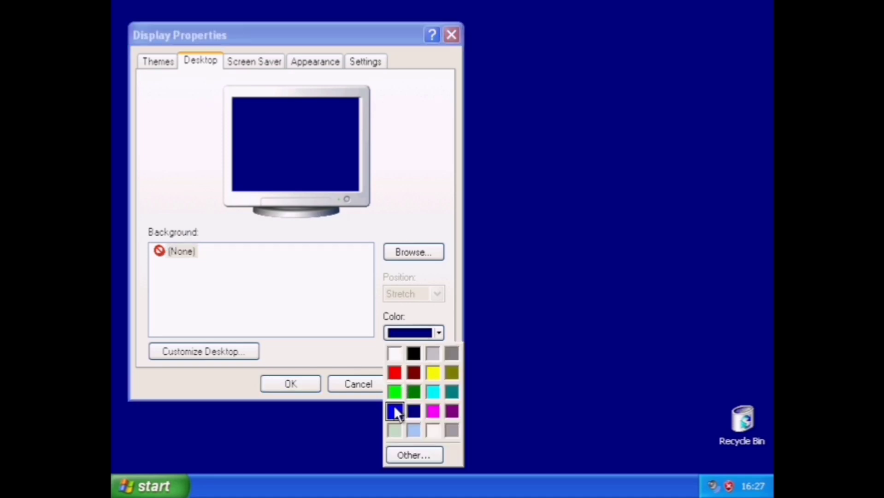
{"action": "left_click", "coordinate": [396, 409]}
{"action": "left_click", "coordinate": [418, 383]}
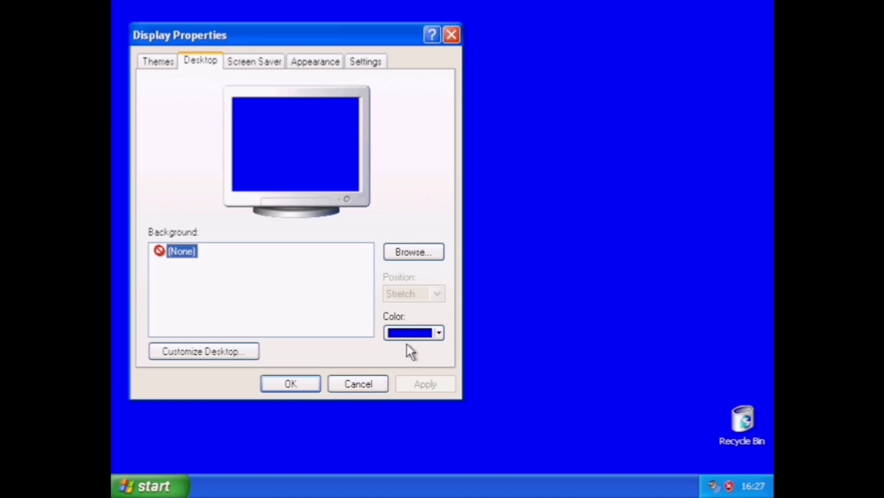
{"action": "left_click", "coordinate": [413, 334]}
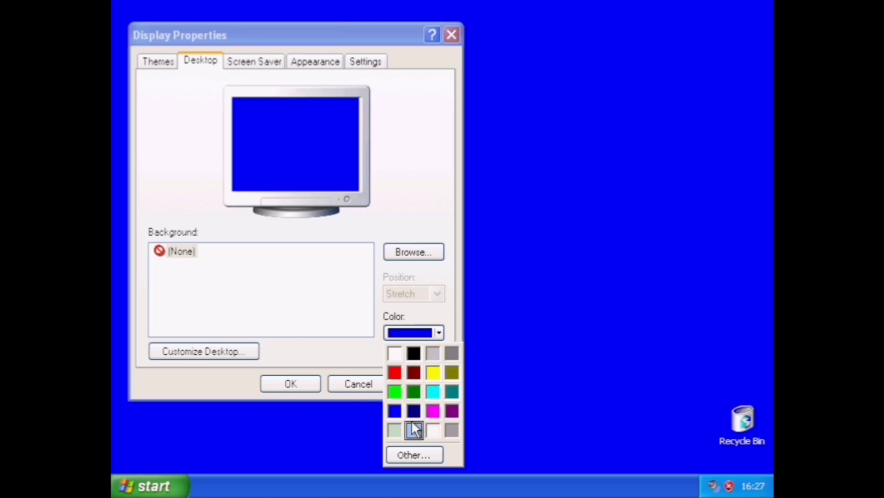
{"action": "left_click", "coordinate": [413, 411]}
{"action": "left_click", "coordinate": [427, 376]}
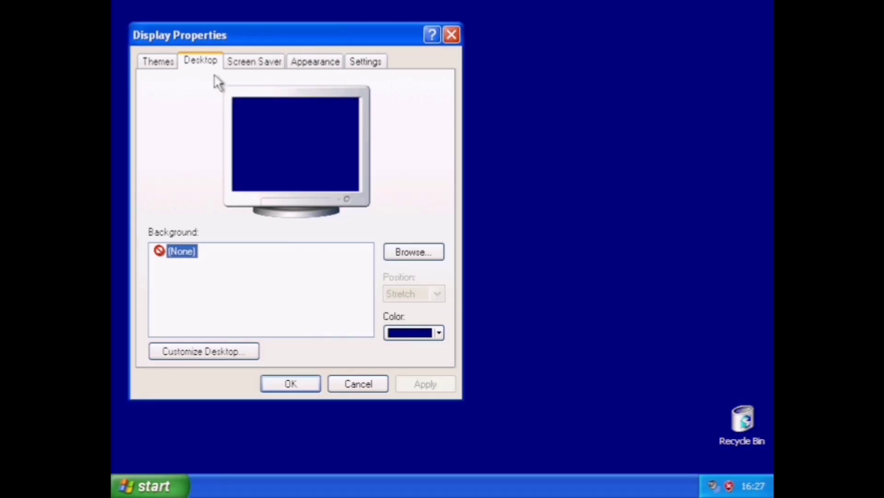
Review the screen saver, appearance and colour settings, keeping Windows XP and Medium (16 bit), then cancel.
{"action": "left_click", "coordinate": [245, 61]}
{"action": "left_click", "coordinate": [287, 249]}
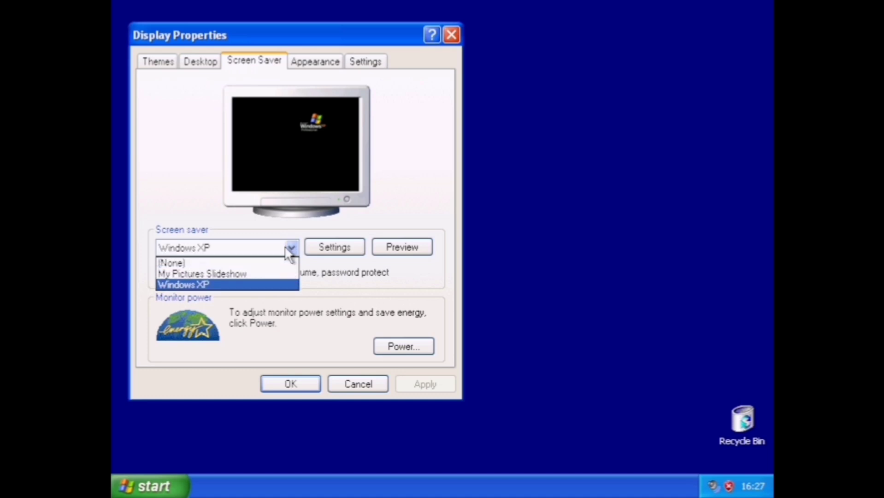
{"action": "left_click", "coordinate": [276, 251]}
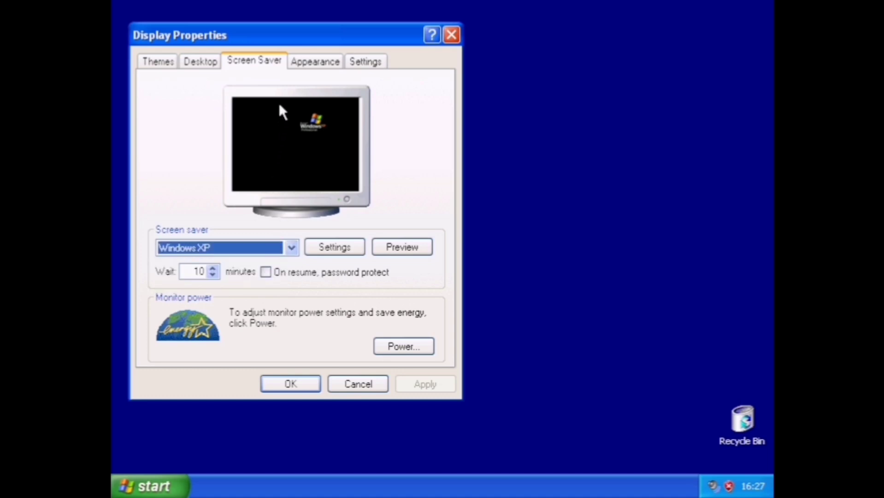
{"action": "left_click", "coordinate": [329, 65]}
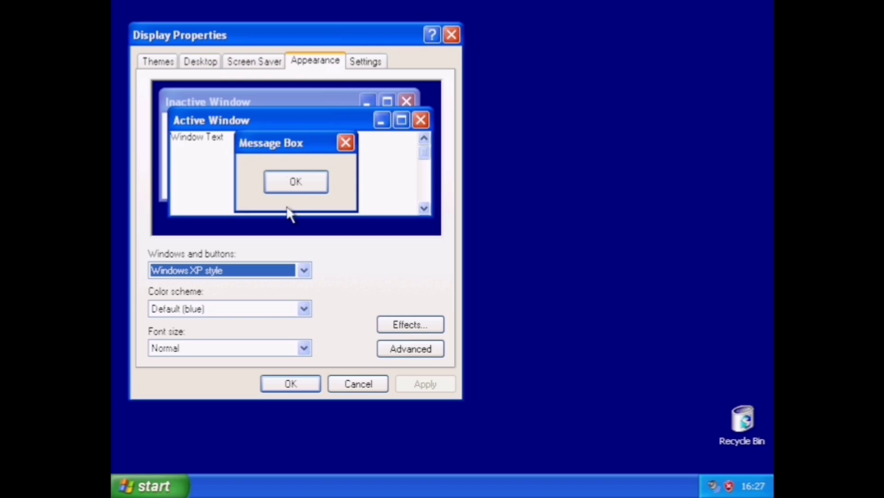
{"action": "left_click", "coordinate": [282, 268]}
{"action": "left_click", "coordinate": [282, 270]}
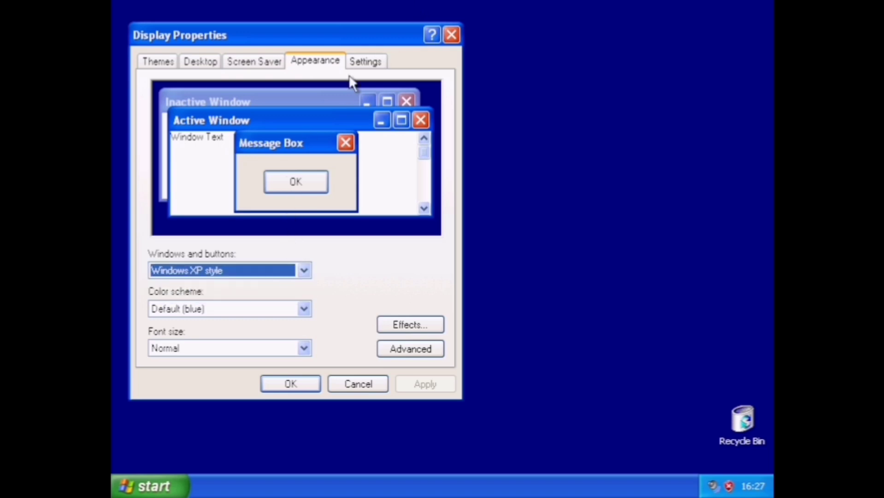
{"action": "left_click", "coordinate": [376, 60]}
{"action": "left_click", "coordinate": [326, 297]}
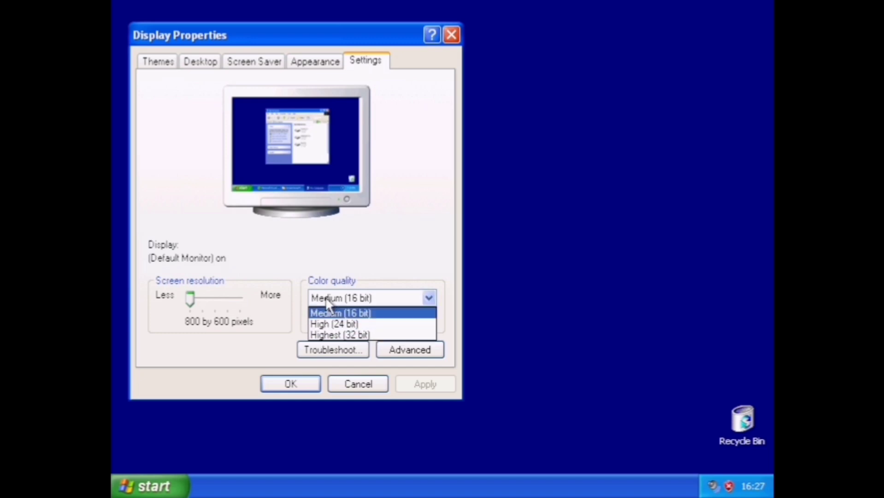
{"action": "left_click", "coordinate": [325, 297]}
{"action": "left_click", "coordinate": [357, 382]}
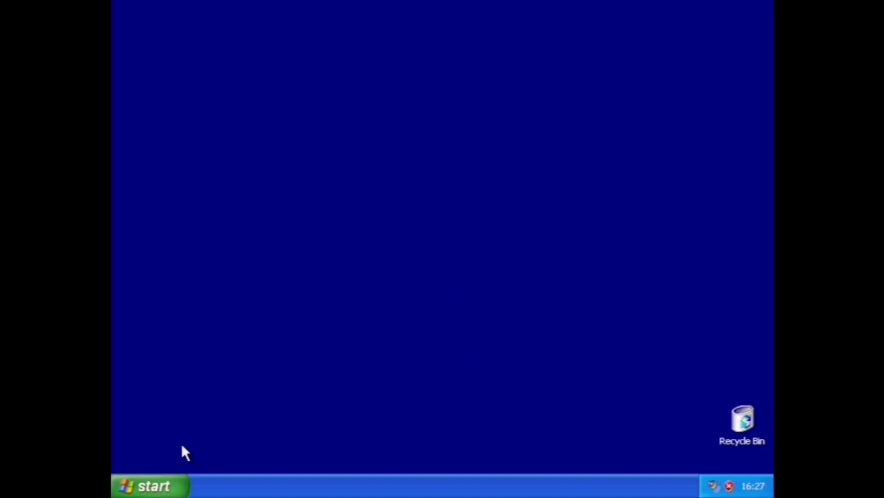
{"action": "left_click", "coordinate": [175, 484]}
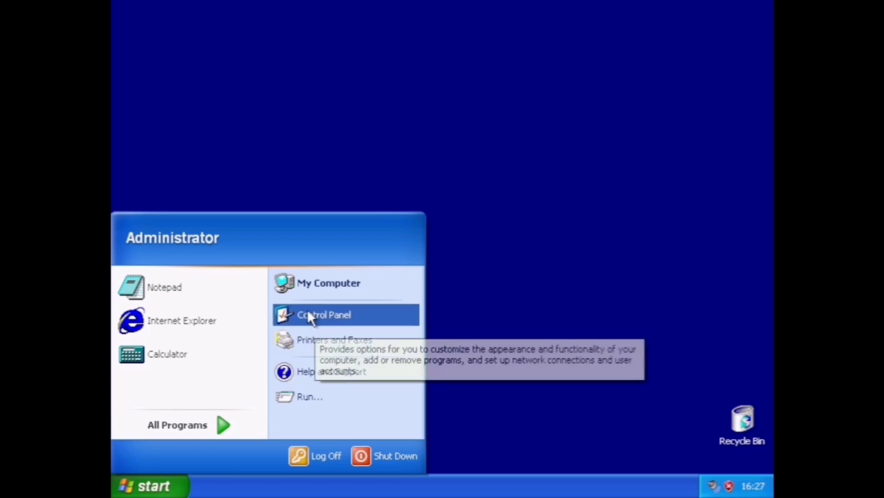
{"action": "left_click", "coordinate": [138, 429]}
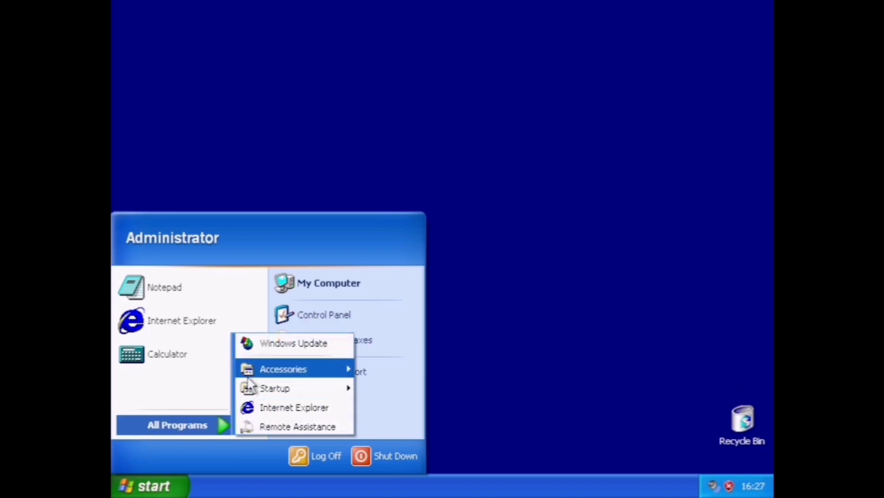
{"action": "mouse_move", "coordinate": [283, 369]}
{"action": "mouse_move", "coordinate": [423, 287]}
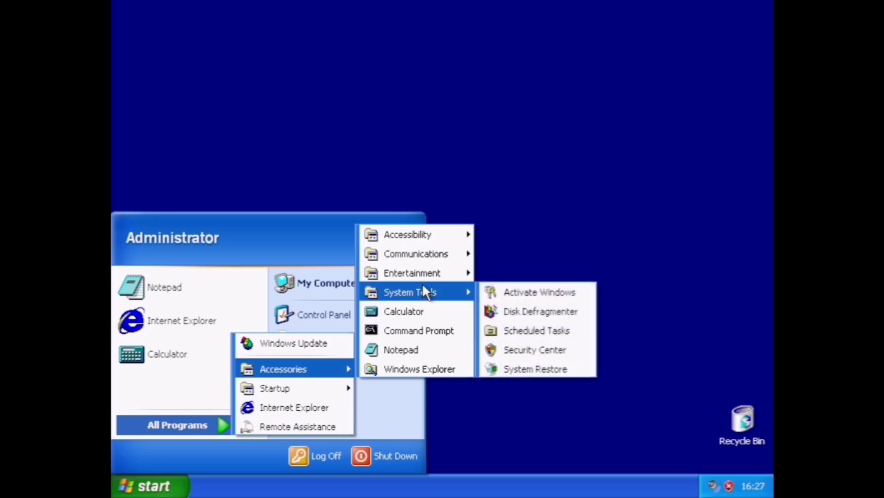
{"action": "mouse_move", "coordinate": [429, 272]}
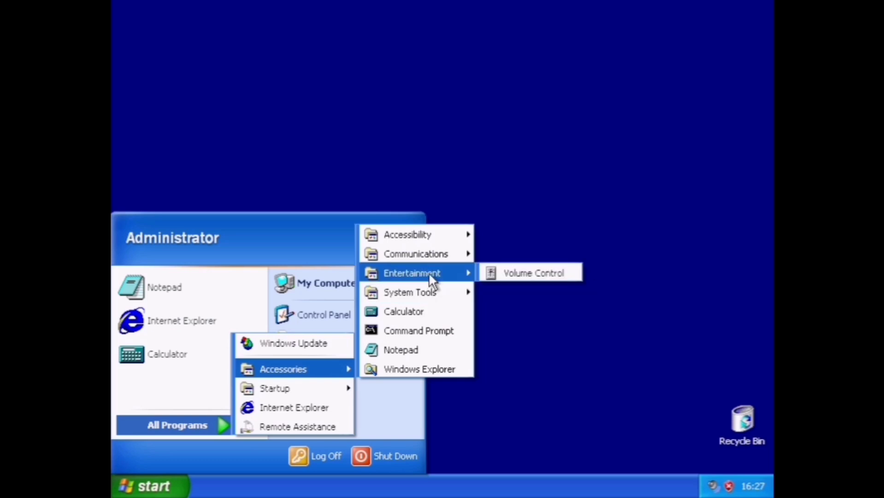
{"action": "mouse_move", "coordinate": [416, 253]}
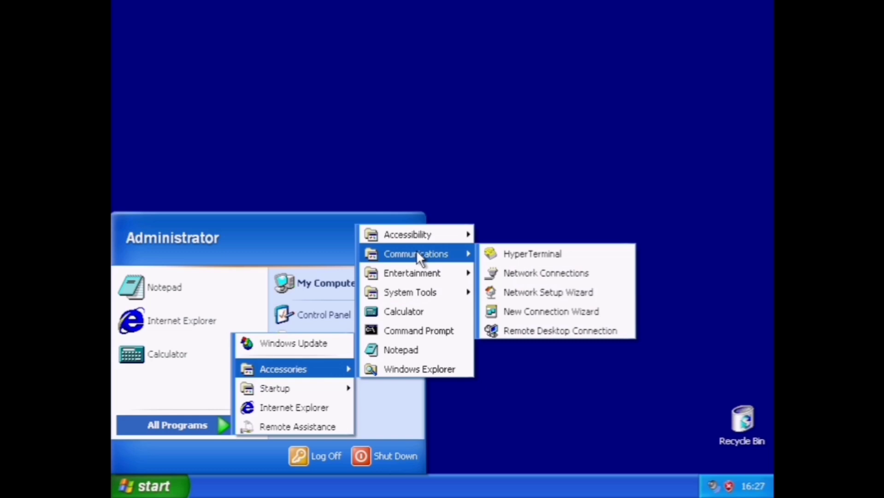
{"action": "left_click", "coordinate": [517, 159]}
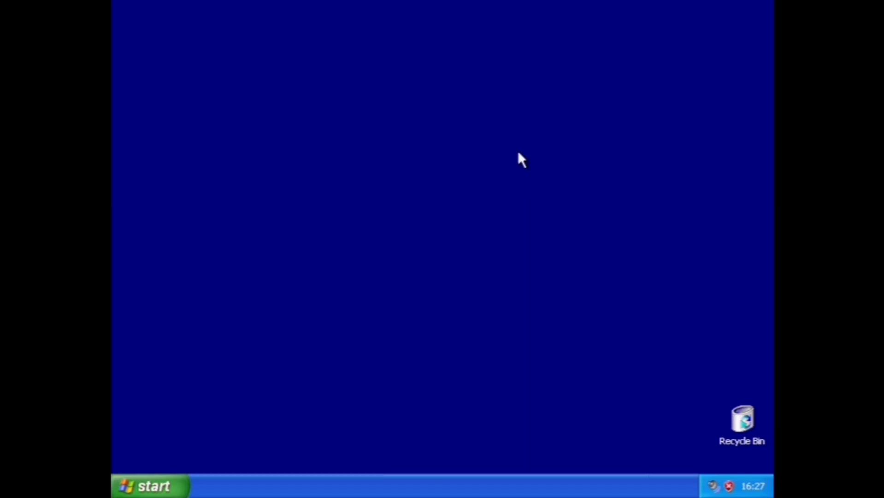
{"action": "key", "text": "super+r"}
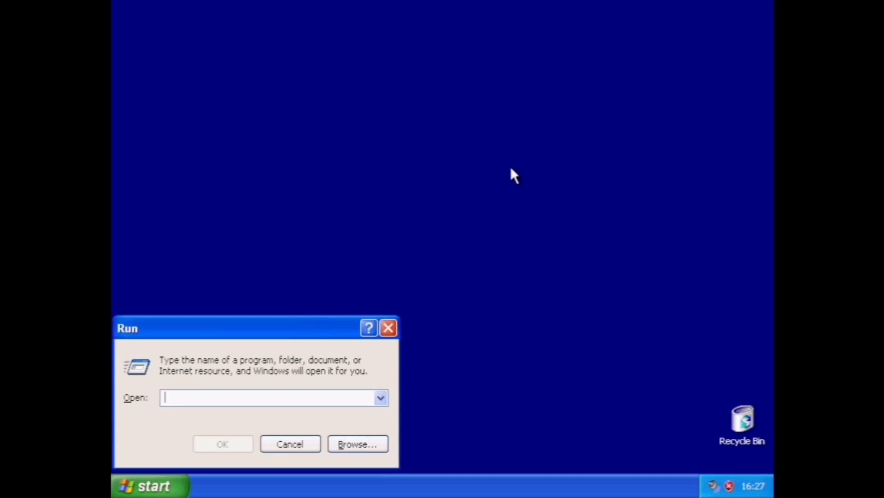
{"action": "type", "text": "winv"}
{"action": "key", "text": "BackSpace"}
{"action": "key", "text": "BackSpace"}
{"action": "key", "text": "BackSpace"}
{"action": "key", "text": "BackSpace"}
{"action": "type", "text": "wi"}
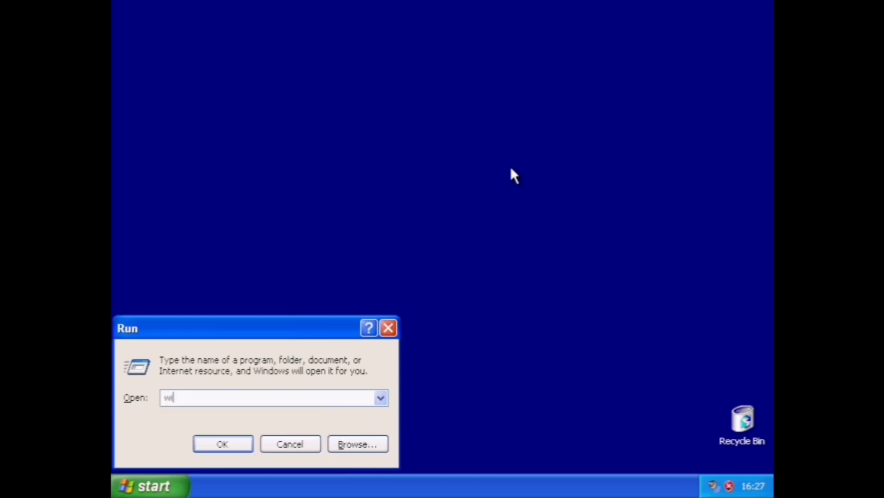
{"action": "type", "text": "nver"}
{"action": "key", "text": "Return"}
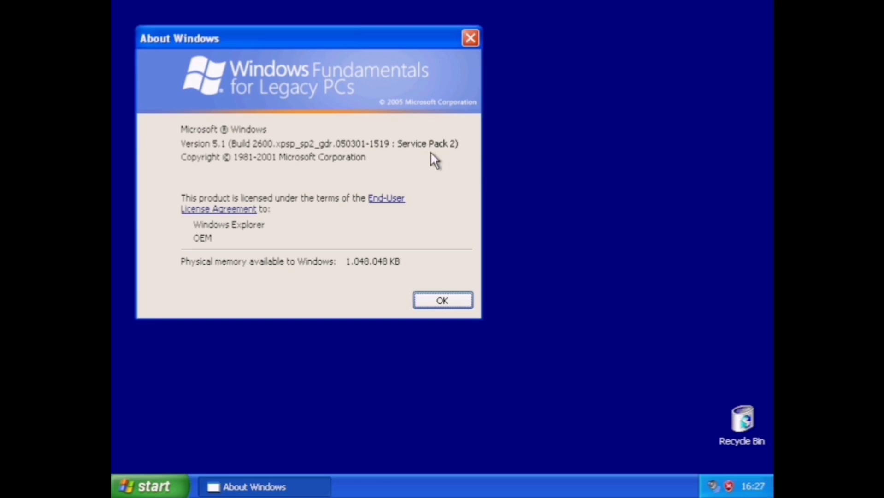
{"action": "left_click", "coordinate": [439, 302]}
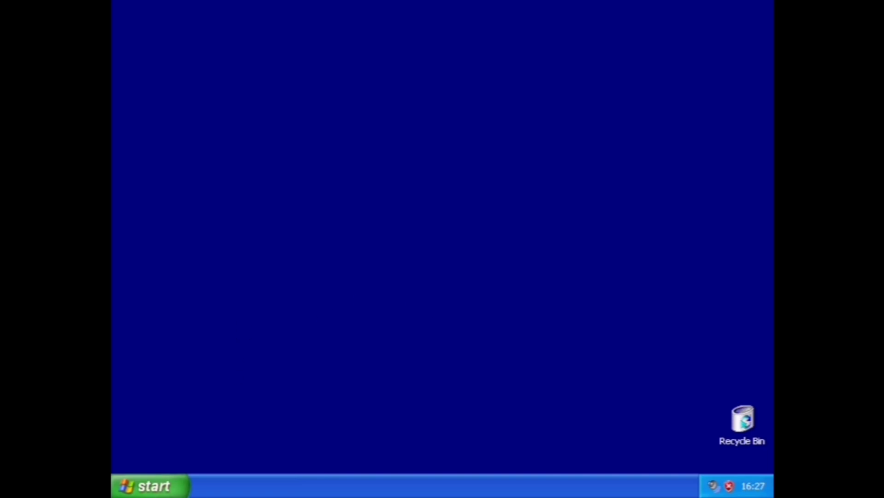
Open Sounds and Audio Devices Properties from Control Panel at its Sounds tab.
{"action": "left_click", "coordinate": [165, 489]}
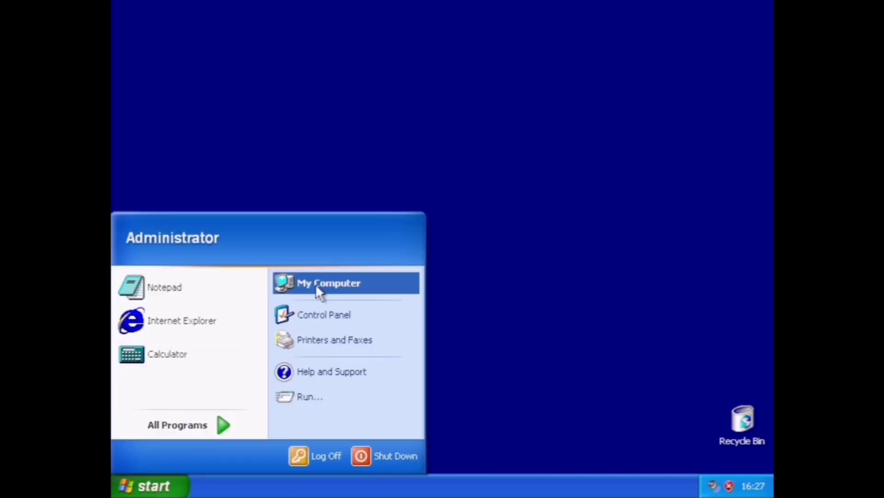
{"action": "left_click", "coordinate": [320, 317]}
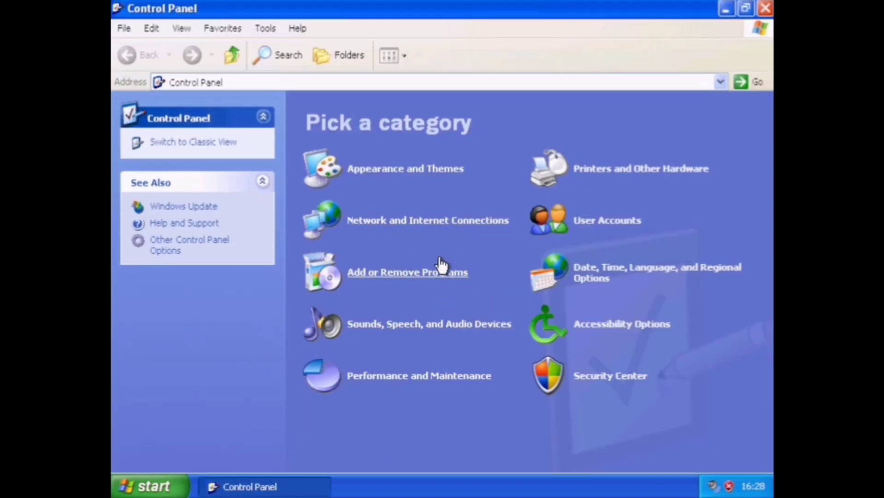
{"action": "left_click", "coordinate": [400, 329]}
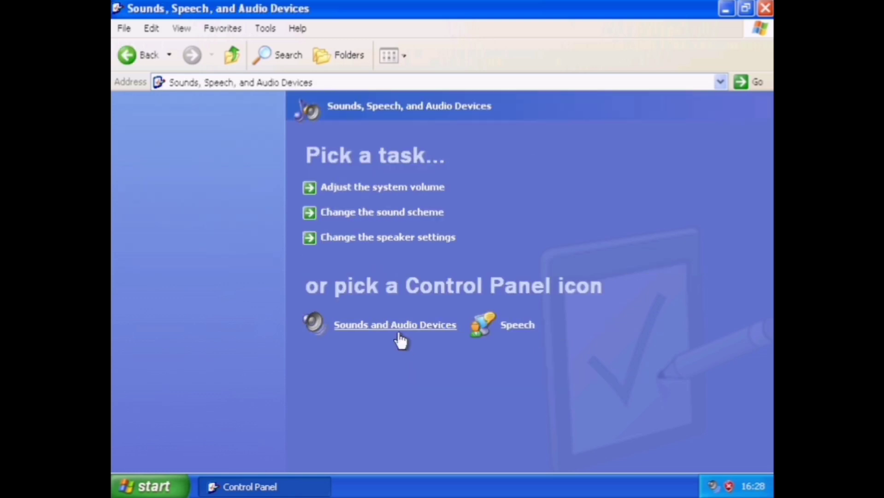
{"action": "left_click", "coordinate": [435, 328]}
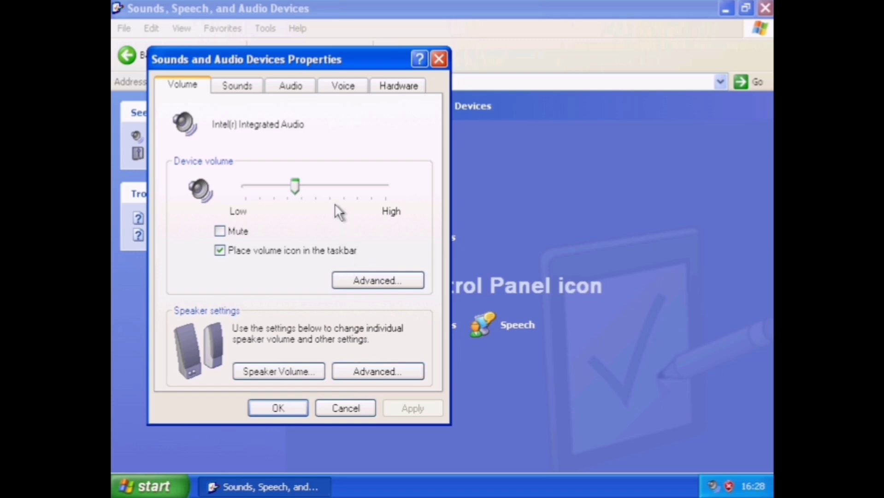
{"action": "left_click", "coordinate": [240, 88]}
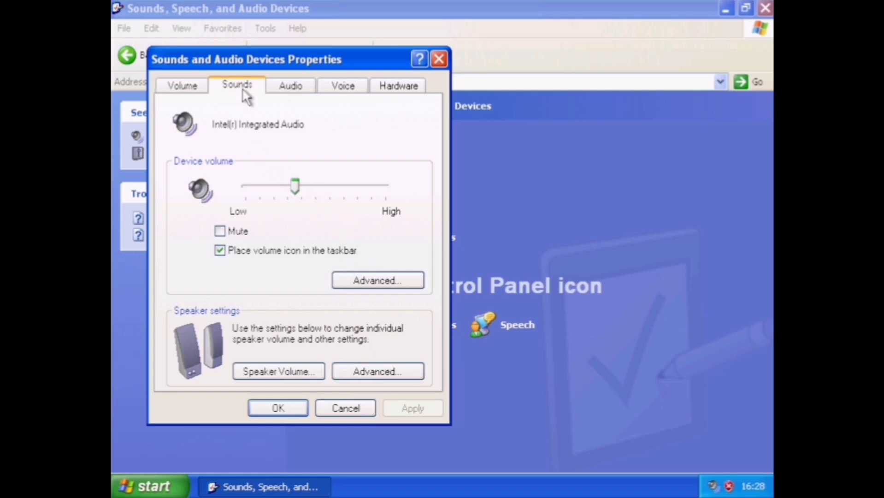
Preview the Asterisk, Critical Stop and Default Beep event sounds.
{"action": "left_click", "coordinate": [244, 276]}
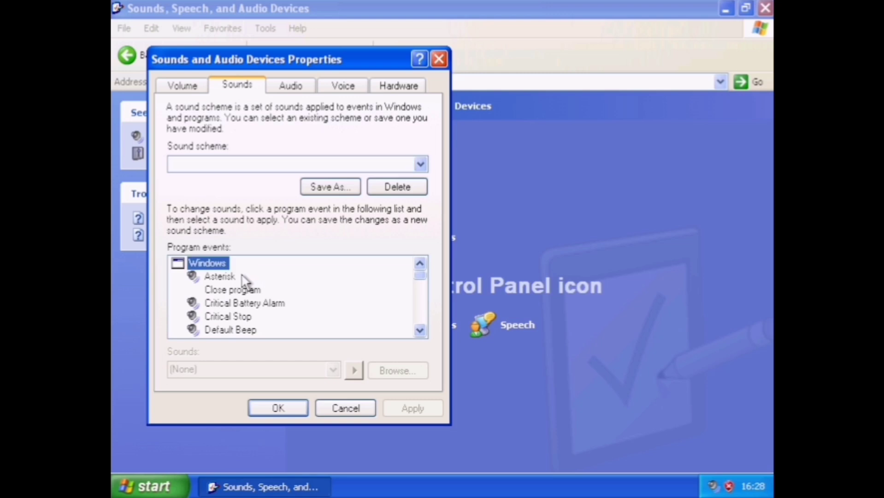
{"action": "left_click", "coordinate": [355, 370]}
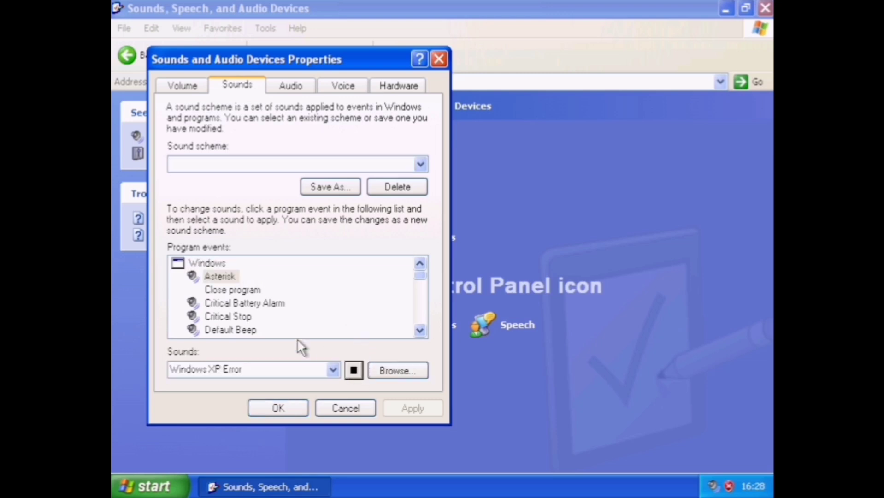
{"action": "left_click", "coordinate": [239, 303]}
{"action": "left_click", "coordinate": [243, 317]}
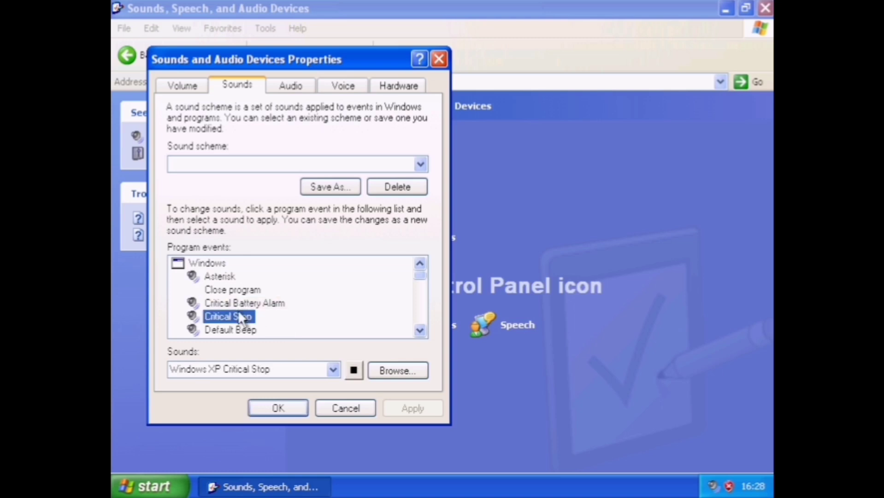
{"action": "left_click", "coordinate": [354, 369]}
{"action": "left_click", "coordinate": [233, 330]}
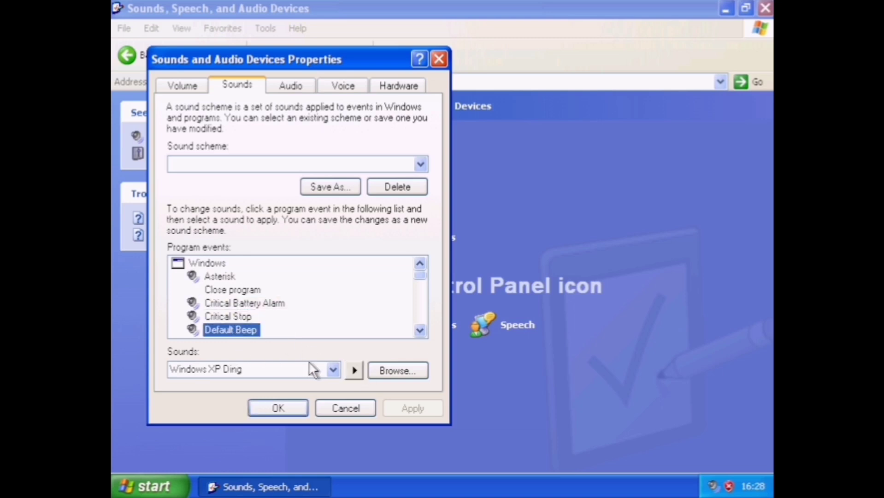
{"action": "left_click", "coordinate": [354, 370]}
Preview the Device Connect, Device Disconnect, Device Failed to Connect and Exclamation sounds.
{"action": "left_click", "coordinate": [249, 330]}
{"action": "key", "text": "Down"}
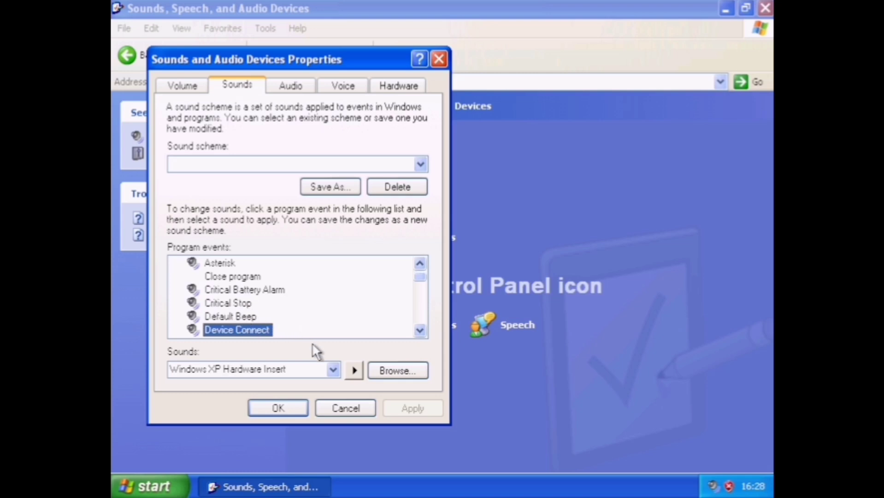
{"action": "left_click", "coordinate": [353, 371]}
{"action": "left_click", "coordinate": [223, 304]}
{"action": "key", "text": "Down"}
{"action": "key", "text": "Down"}
{"action": "key", "text": "Down"}
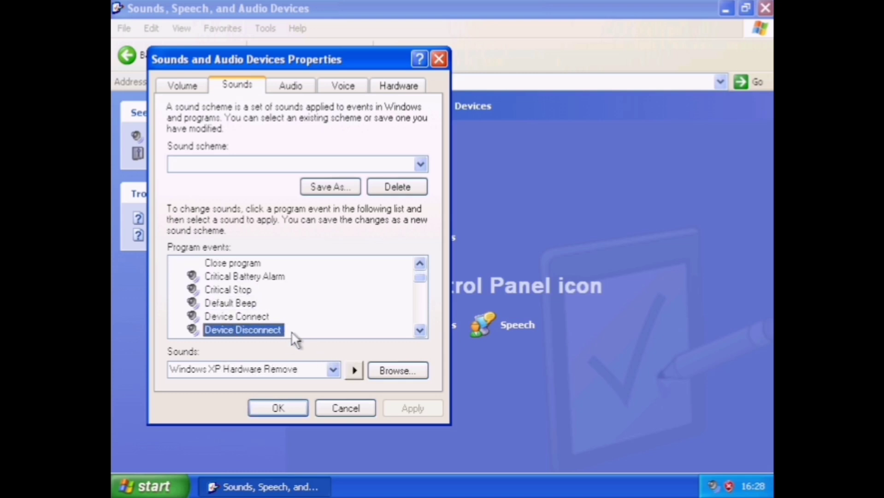
{"action": "left_click", "coordinate": [355, 369]}
{"action": "left_click", "coordinate": [234, 327]}
{"action": "key", "text": "Down"}
{"action": "left_click", "coordinate": [352, 370]}
{"action": "left_click", "coordinate": [279, 325]}
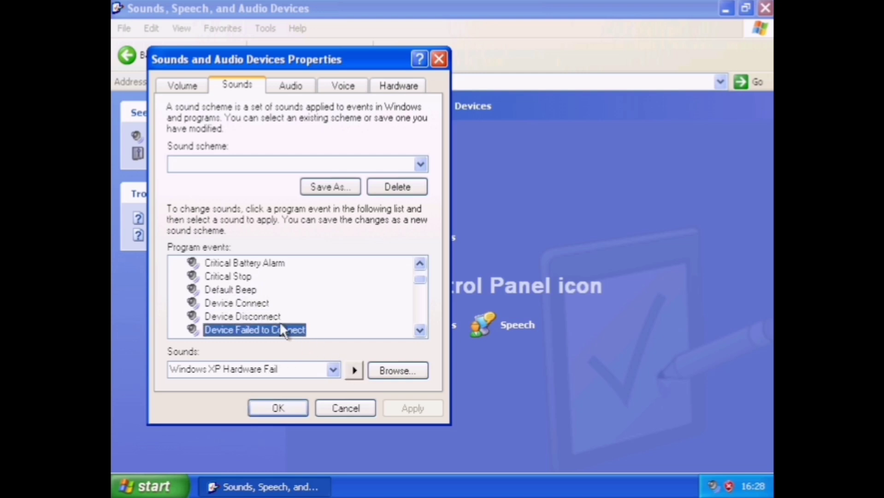
{"action": "key", "text": "Down"}
{"action": "left_click", "coordinate": [354, 371]}
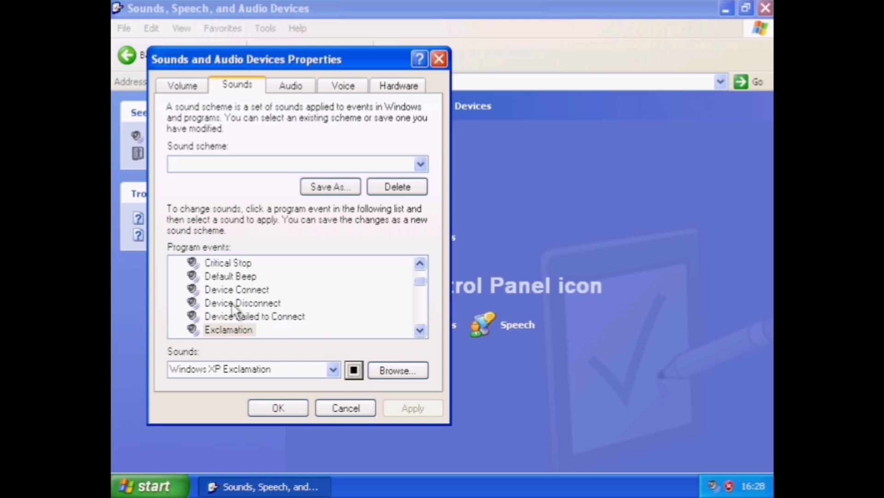
Preview the Exit Windows, Low Battery Alarm and New Mail Notification sounds.
{"action": "left_click", "coordinate": [236, 316]}
{"action": "key", "text": "Down"}
{"action": "key", "text": "Down"}
{"action": "left_click", "coordinate": [353, 371]}
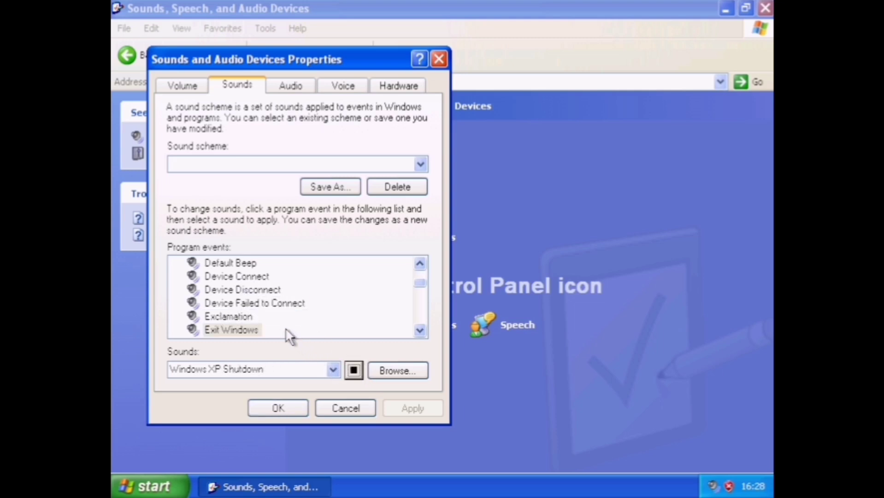
{"action": "left_click", "coordinate": [244, 316]}
{"action": "key", "text": "Down"}
{"action": "key", "text": "Down"}
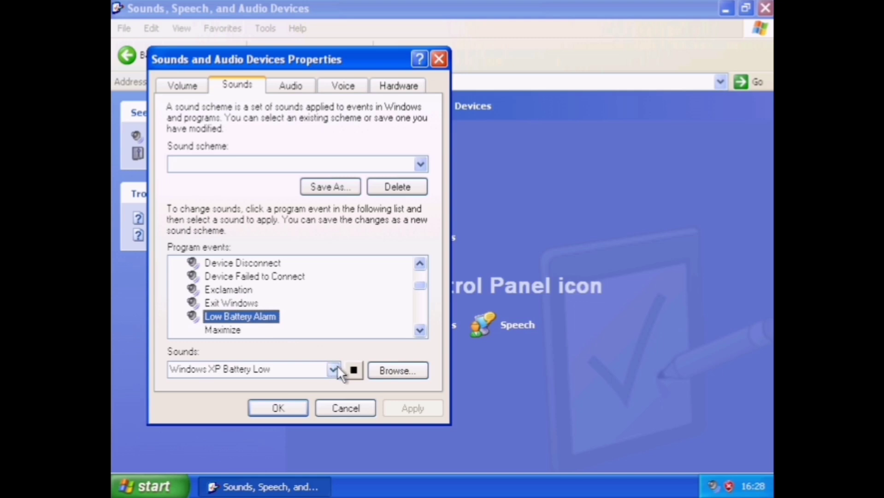
{"action": "left_click", "coordinate": [352, 369]}
{"action": "left_click", "coordinate": [239, 329]}
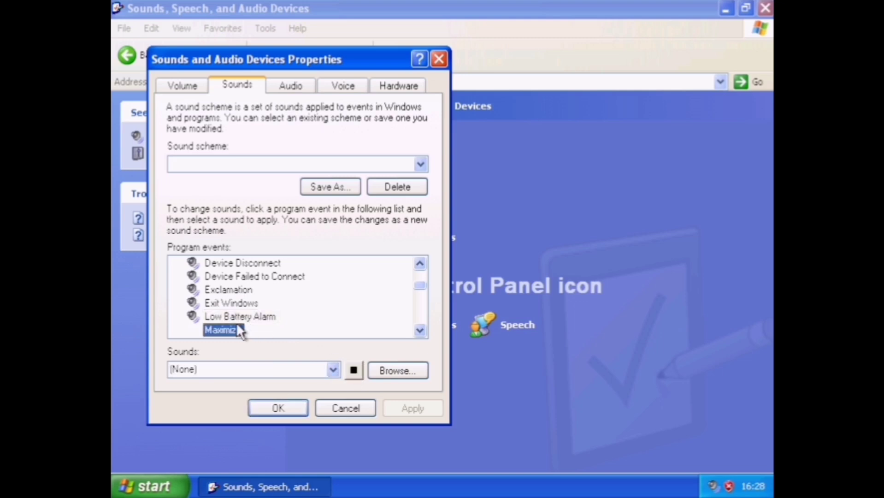
{"action": "key", "text": "Down"}
{"action": "key", "text": "Down"}
{"action": "key", "text": "Down"}
{"action": "key", "text": "Down"}
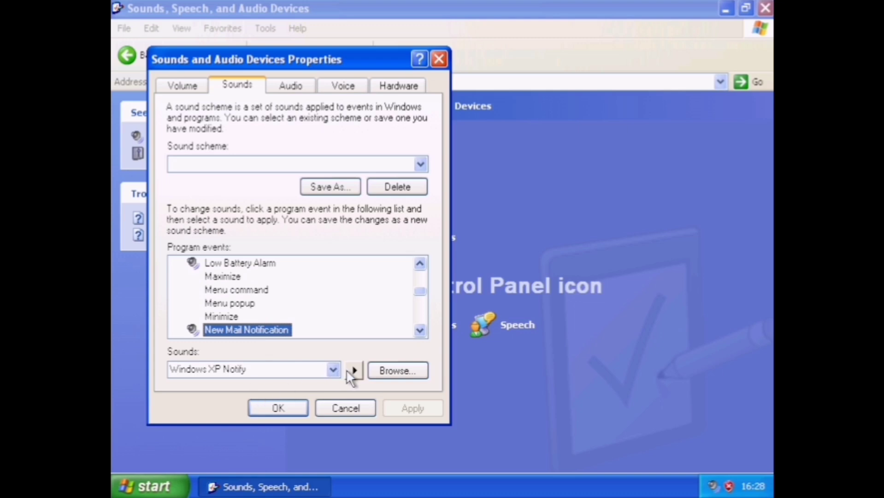
{"action": "left_click", "coordinate": [349, 370]}
Preview the Start Windows, System Notification, Windows Logoff and Windows Logon sounds.
{"action": "left_click", "coordinate": [257, 323]}
{"action": "key", "text": "Down"}
{"action": "key", "text": "Down"}
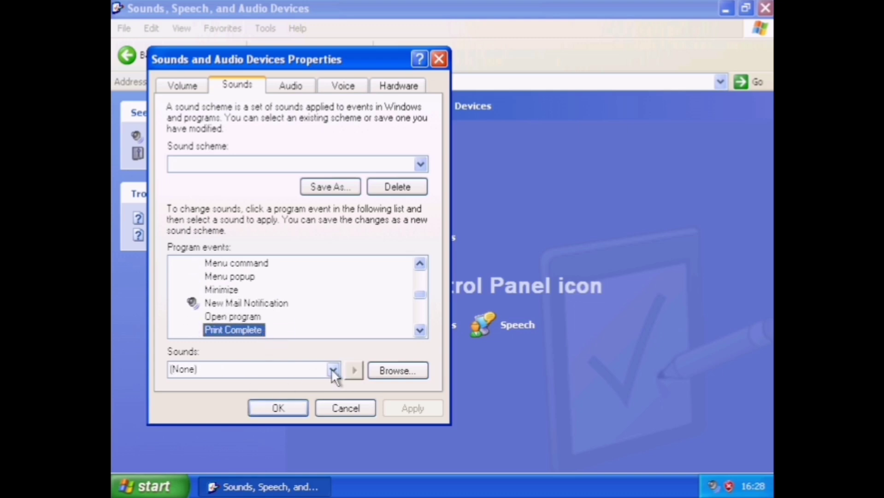
{"action": "key", "text": "Down"}
{"action": "key", "text": "Down"}
{"action": "key", "text": "Down"}
{"action": "key", "text": "Down"}
{"action": "key", "text": "Down"}
{"action": "key", "text": "Down"}
{"action": "key", "text": "Down"}
{"action": "key", "text": "Down"}
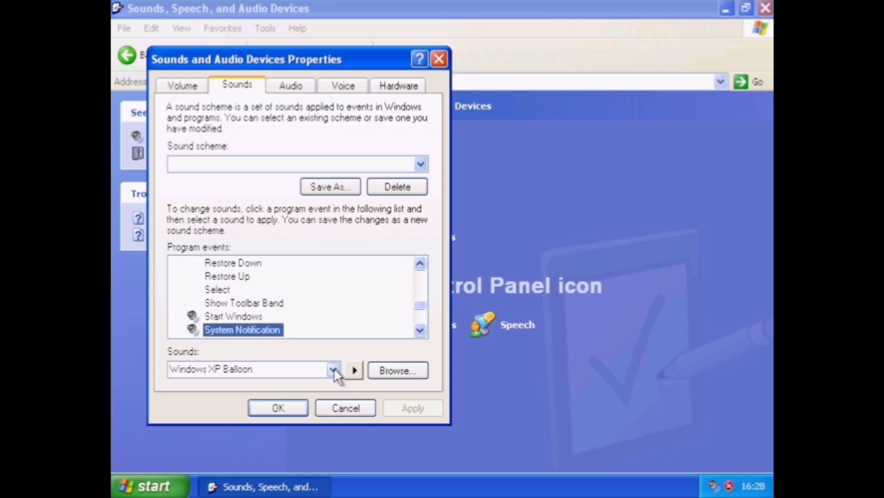
{"action": "key", "text": "Up"}
{"action": "left_click", "coordinate": [354, 370]}
{"action": "left_click", "coordinate": [237, 329]}
{"action": "left_click", "coordinate": [354, 370]}
{"action": "left_click", "coordinate": [223, 331]}
{"action": "key", "text": "Down"}
{"action": "key", "text": "Down"}
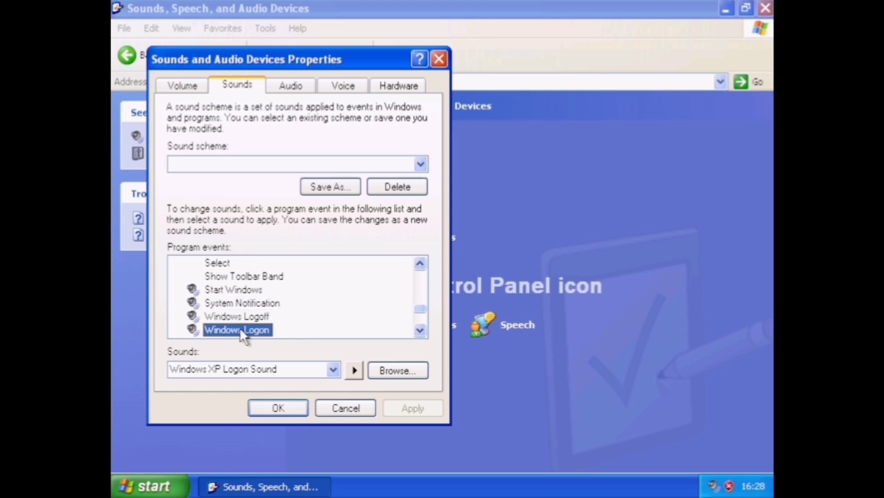
{"action": "key", "text": "Up"}
{"action": "left_click", "coordinate": [354, 371]}
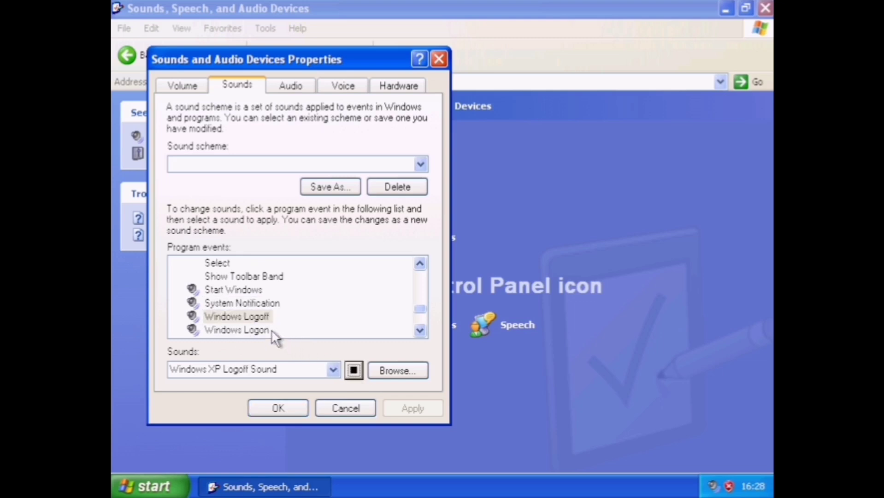
{"action": "left_click", "coordinate": [266, 331]}
{"action": "left_click", "coordinate": [354, 371]}
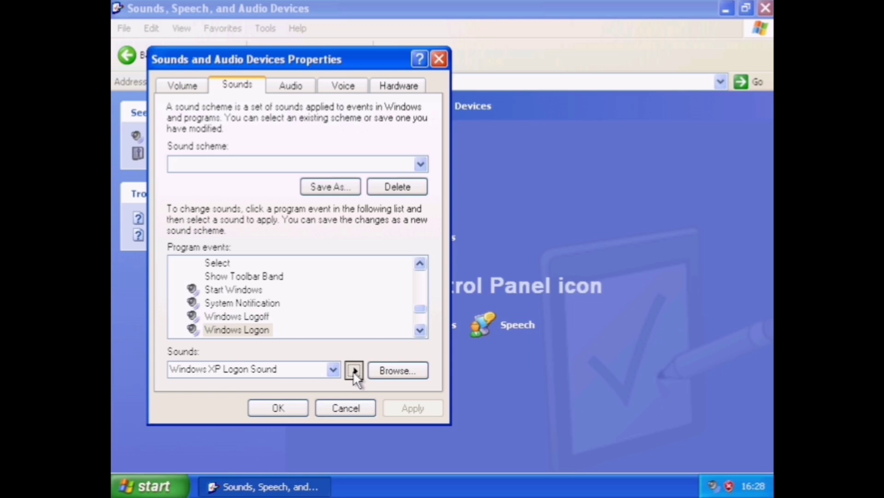
Preview the Blocked Pop-up Window, Empty Recycle Bin, Information Bar and Start Navigation sounds.
{"action": "left_click", "coordinate": [258, 329]}
{"action": "key", "text": "Down"}
{"action": "key", "text": "Down"}
{"action": "key", "text": "Down"}
{"action": "key", "text": "Up"}
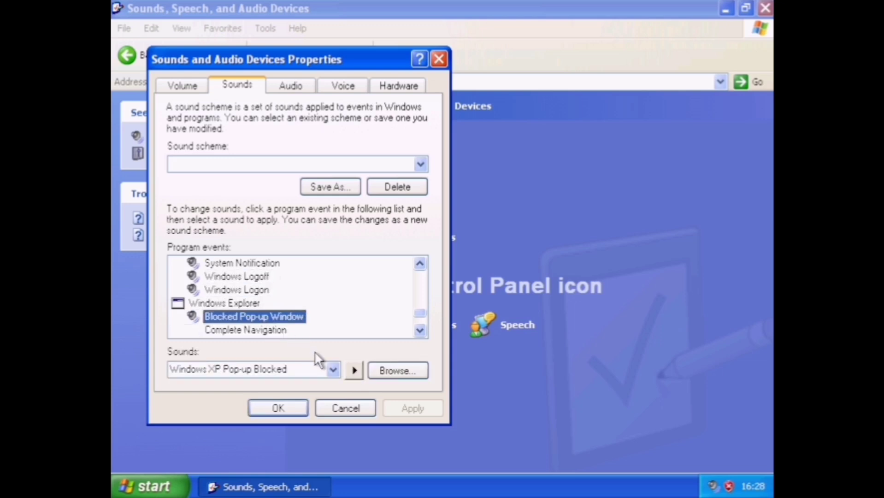
{"action": "left_click", "coordinate": [353, 369]}
{"action": "left_click", "coordinate": [282, 337]}
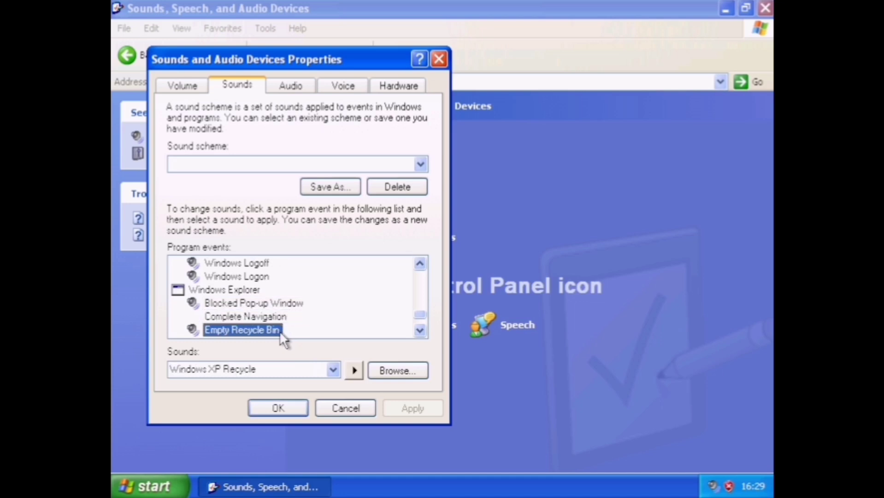
{"action": "left_click", "coordinate": [351, 371]}
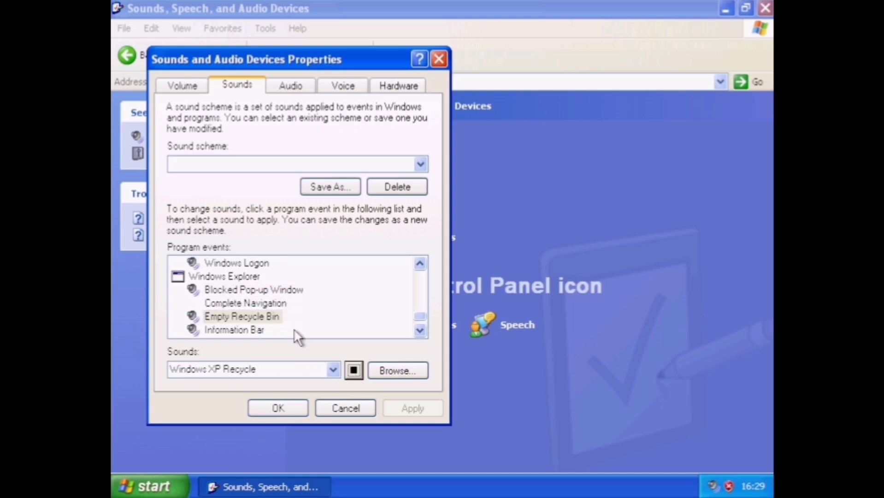
{"action": "left_click", "coordinate": [259, 330]}
{"action": "left_click", "coordinate": [354, 370]}
{"action": "left_click", "coordinate": [229, 323]}
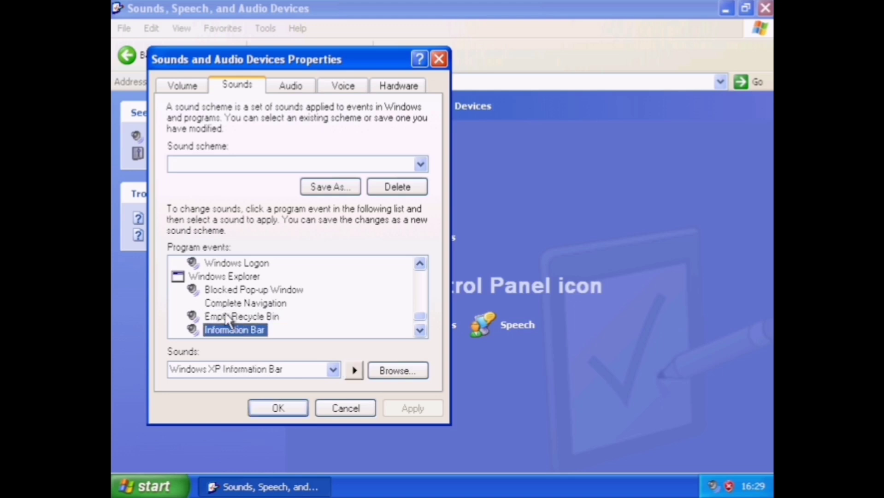
{"action": "key", "text": "Down"}
{"action": "key", "text": "Down"}
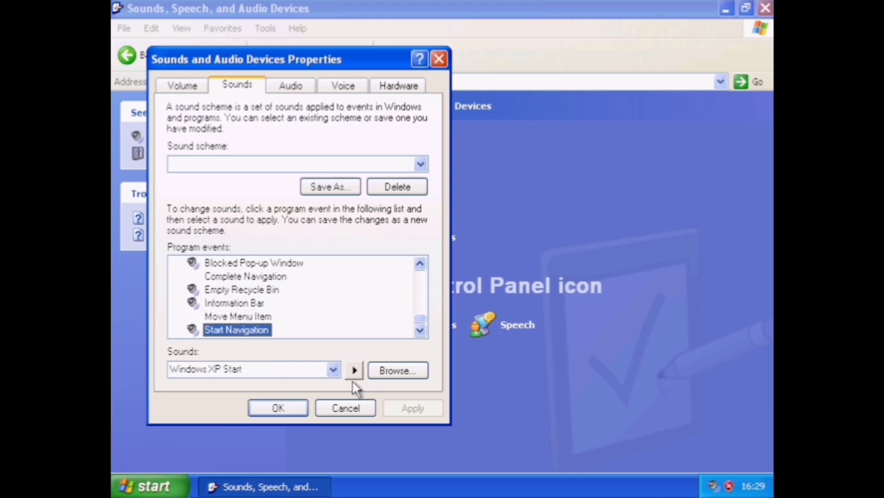
{"action": "left_click", "coordinate": [354, 371]}
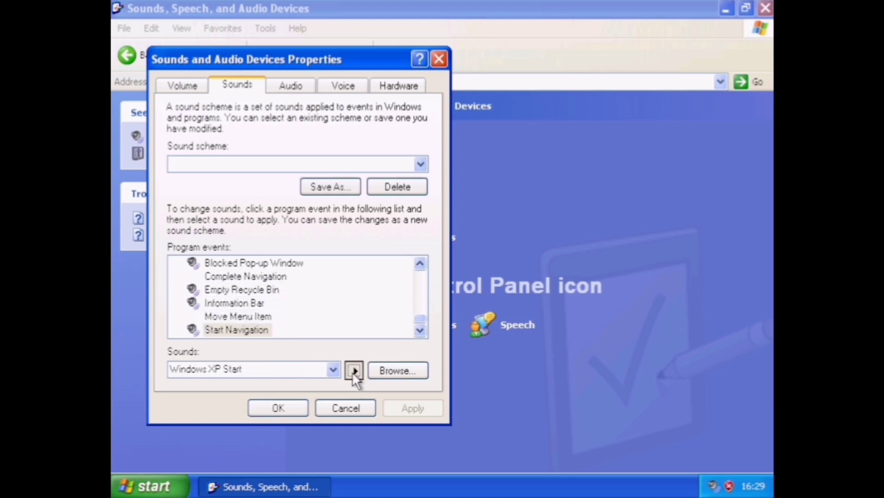
{"action": "left_click", "coordinate": [344, 86]}
Open Speech Properties and hear Microsoft Sam read the default preview sentence.
{"action": "left_click", "coordinate": [363, 411]}
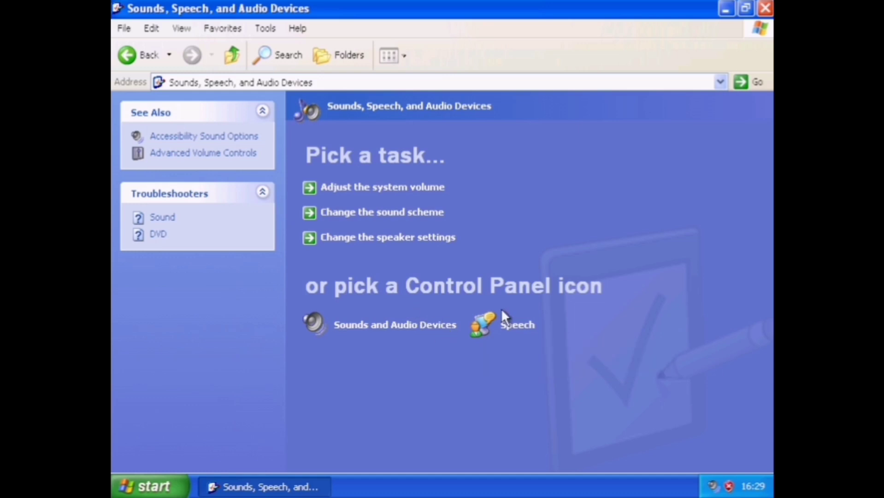
{"action": "left_click", "coordinate": [511, 328]}
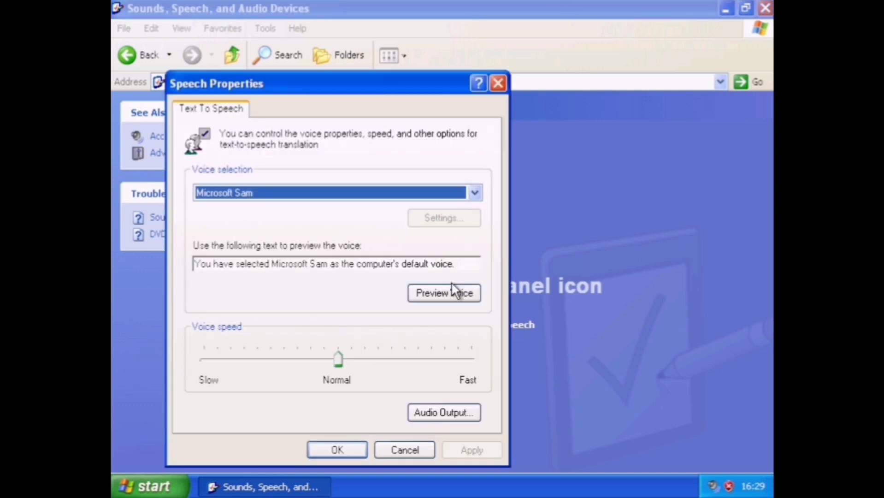
{"action": "left_click", "coordinate": [449, 291]}
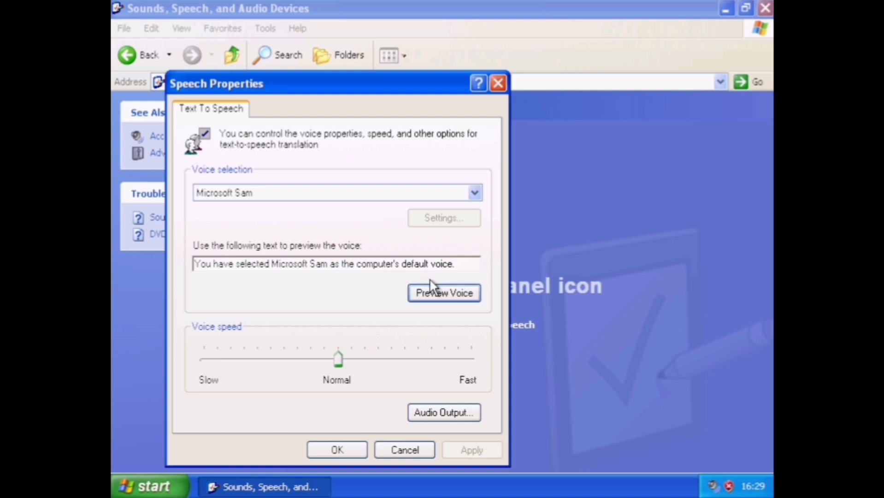
Replace the preview sentence with 'soi soi osi' and copy it.
{"action": "left_click_drag", "start_coordinate": [459, 264], "coordinate": [152, 255]}
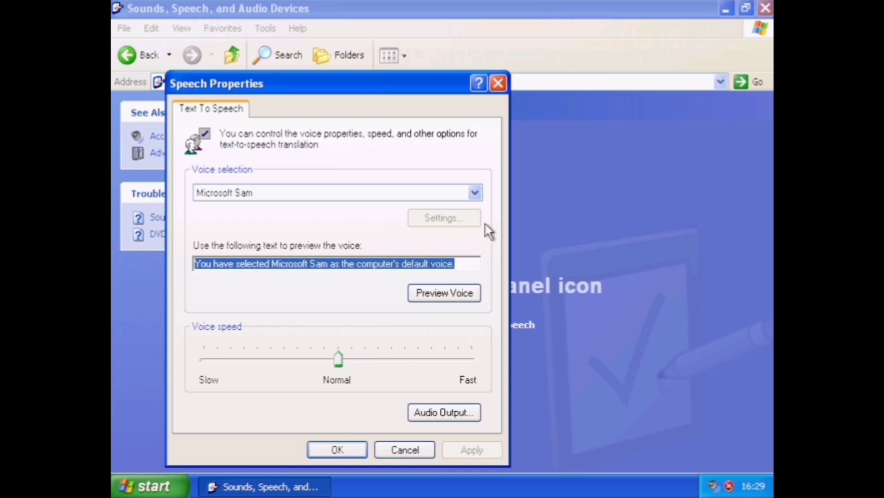
{"action": "key", "text": "BackSpace"}
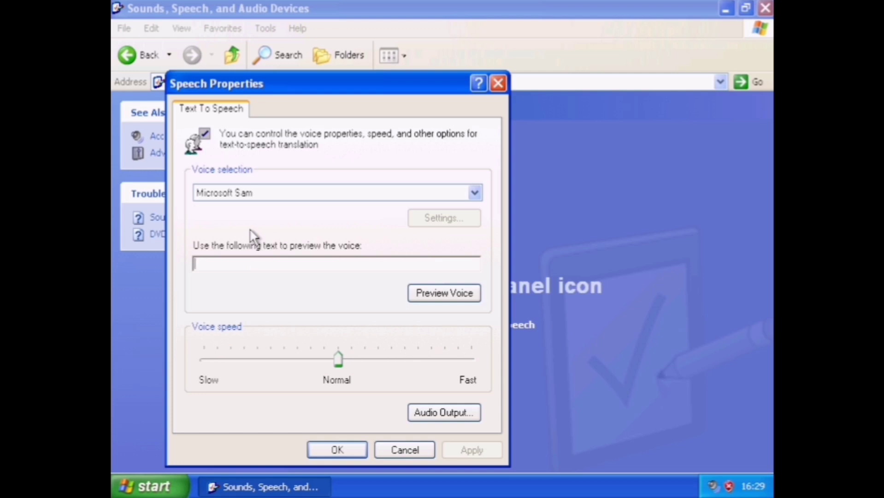
{"action": "type", "text": "soi soi osi"}
{"action": "key", "text": "shift+Home"}
{"action": "key", "text": "ctrl+c"}
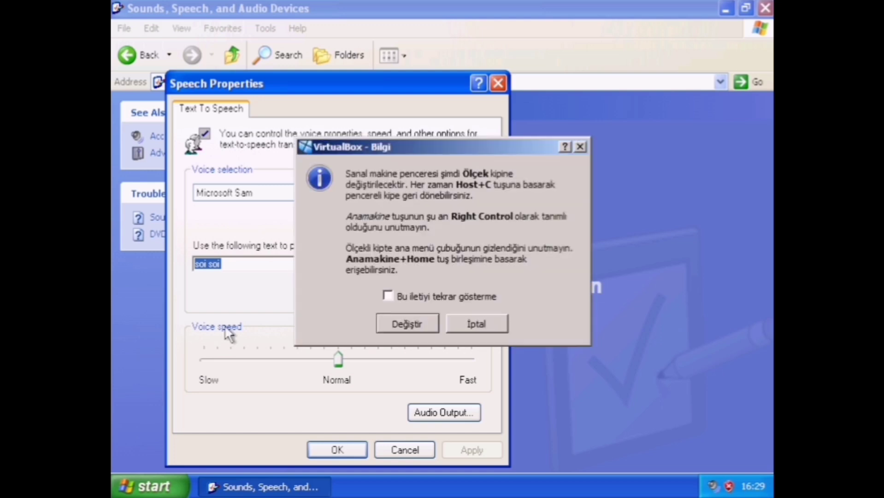
{"action": "key", "text": "Tab"}
{"action": "key", "text": "Return"}
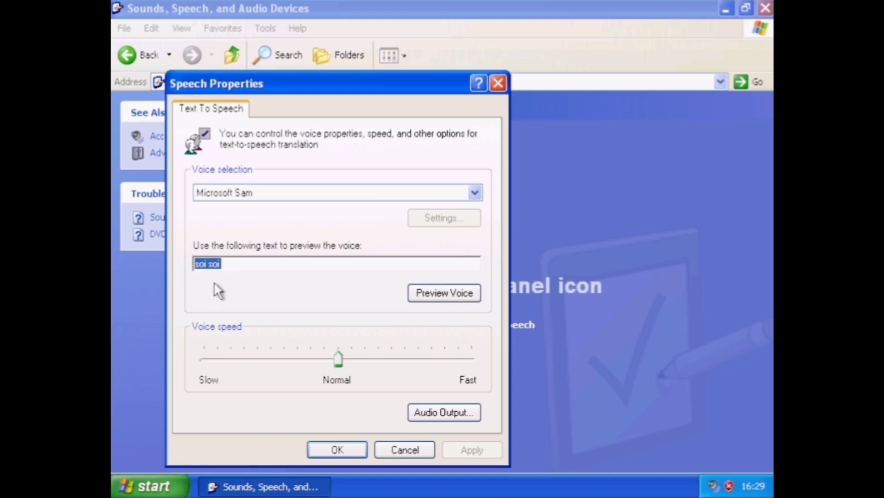
Append 'soi soi soi soi soi soi soi soi', preview the voice, then cancel Speech Properties.
{"action": "right_click", "coordinate": [203, 261]}
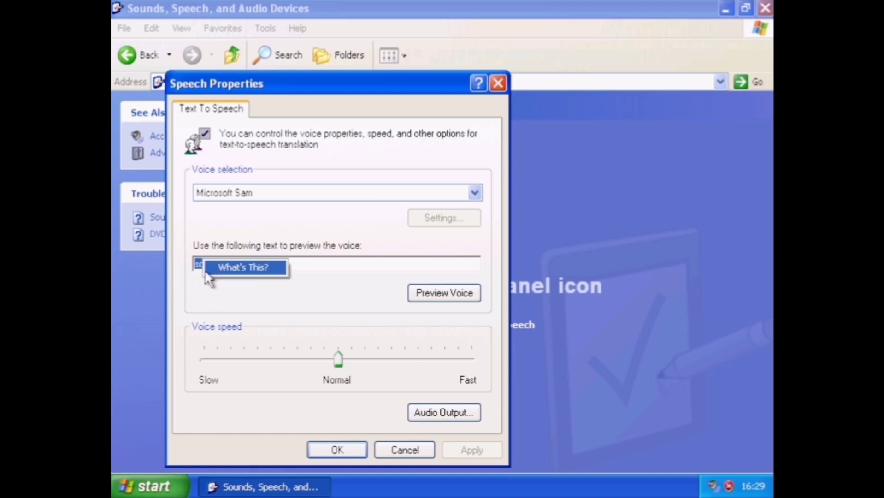
{"action": "left_click", "coordinate": [205, 271]}
{"action": "left_click", "coordinate": [203, 277]}
{"action": "left_click", "coordinate": [270, 263]}
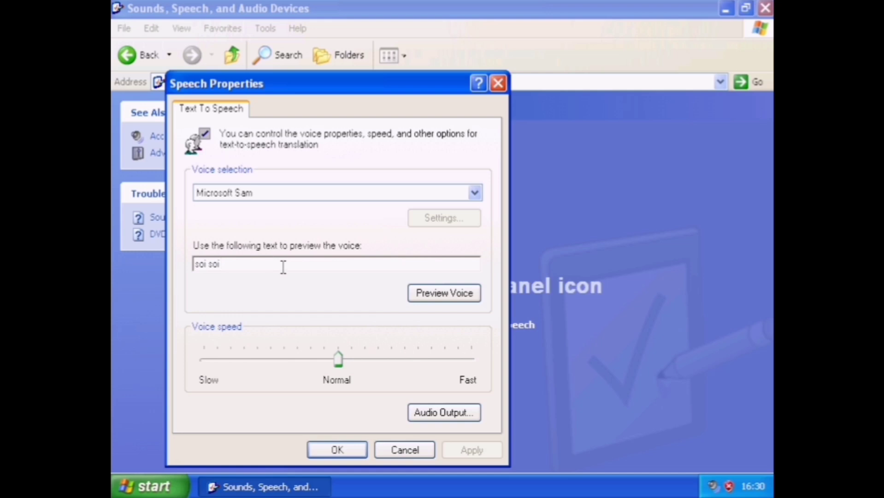
{"action": "type", "text": "soi soi soi soi soi soi soi soi soi"}
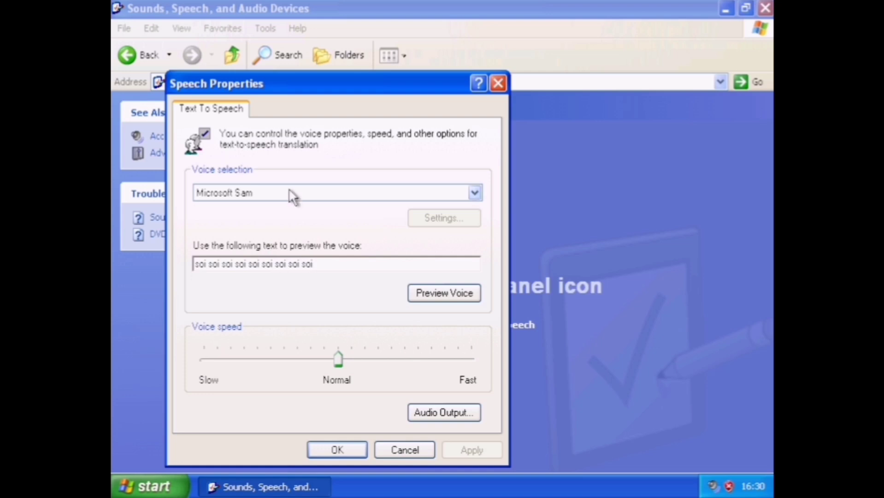
{"action": "left_click", "coordinate": [465, 294]}
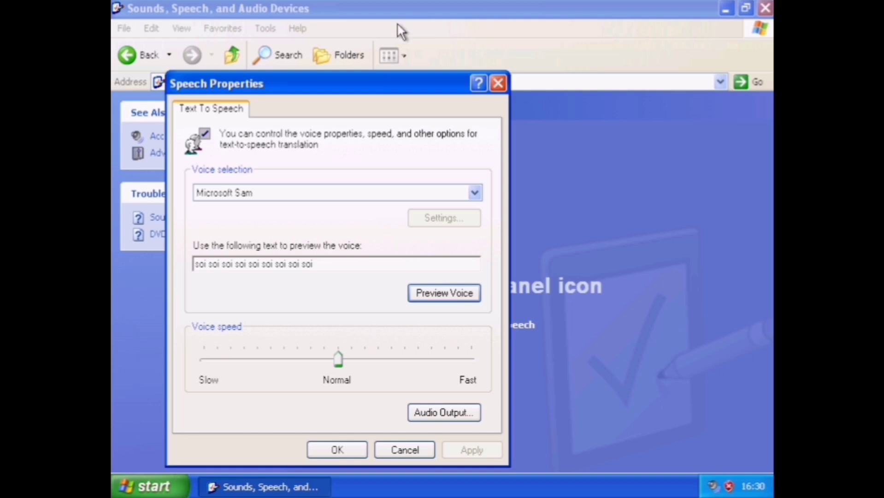
{"action": "left_click", "coordinate": [395, 450]}
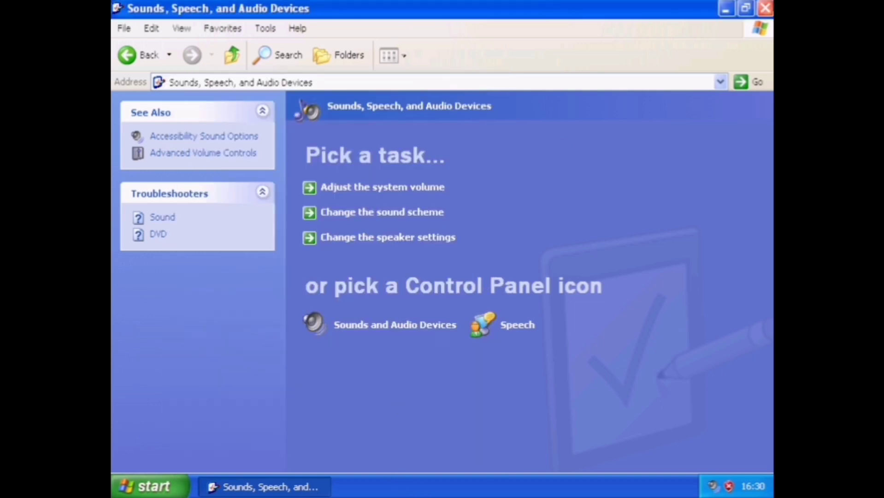
Close the Control Panel window and launch Windows Explorer from Accessories.
{"action": "key", "text": "alt+F4"}
{"action": "left_click", "coordinate": [158, 486]}
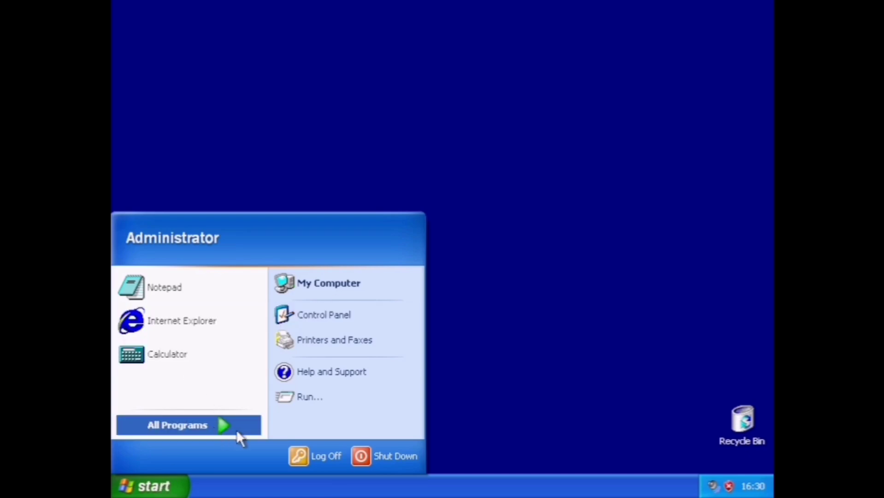
{"action": "mouse_move", "coordinate": [237, 432]}
{"action": "mouse_move", "coordinate": [280, 364]}
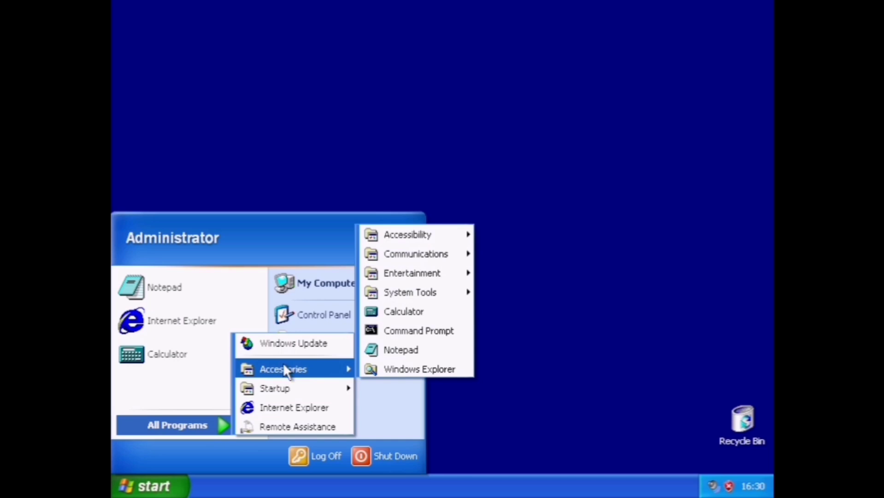
{"action": "left_click", "coordinate": [421, 371]}
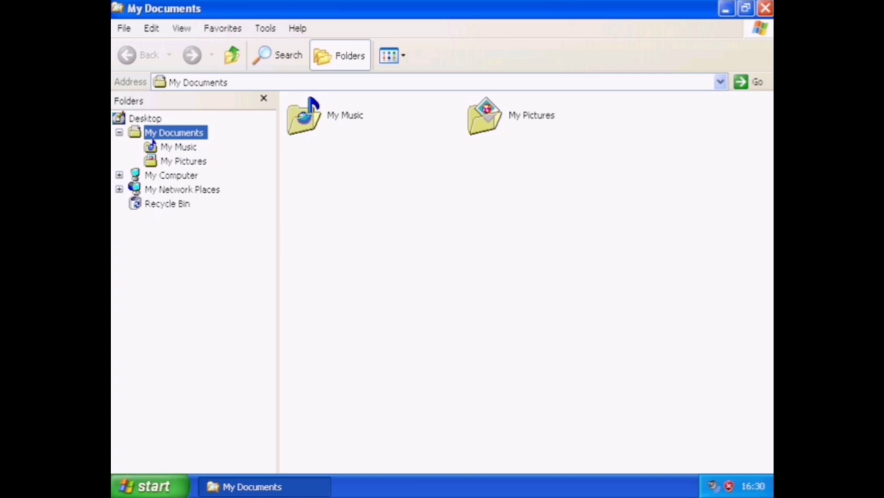
View the About Windows information from Explorer's Help menu.
{"action": "left_click", "coordinate": [297, 31]}
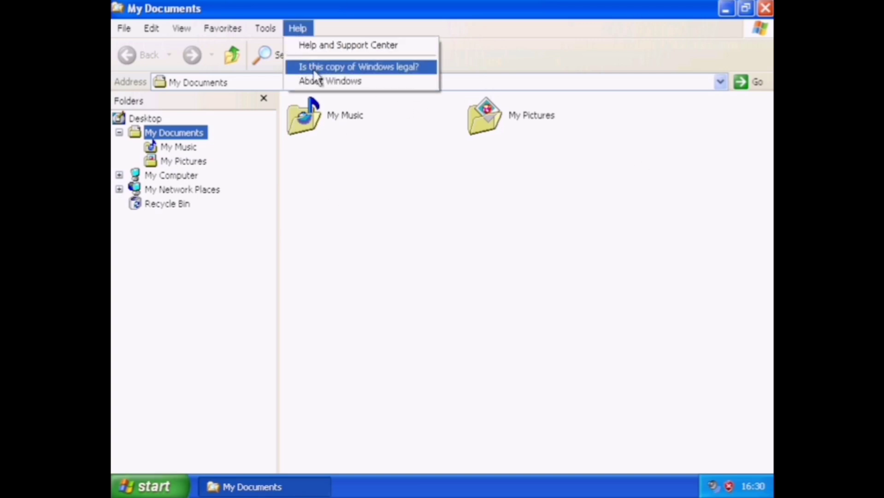
{"action": "left_click", "coordinate": [316, 81]}
{"action": "key", "text": "Return"}
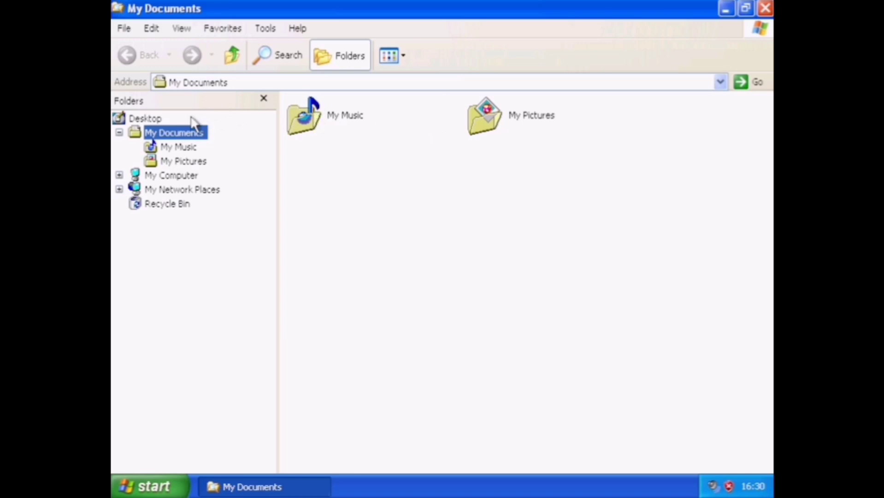
Browse to the empty C:\Windows\msapps\msinfo folder, then close Explorer.
{"action": "left_click", "coordinate": [173, 176]}
{"action": "double_click", "coordinate": [374, 230]}
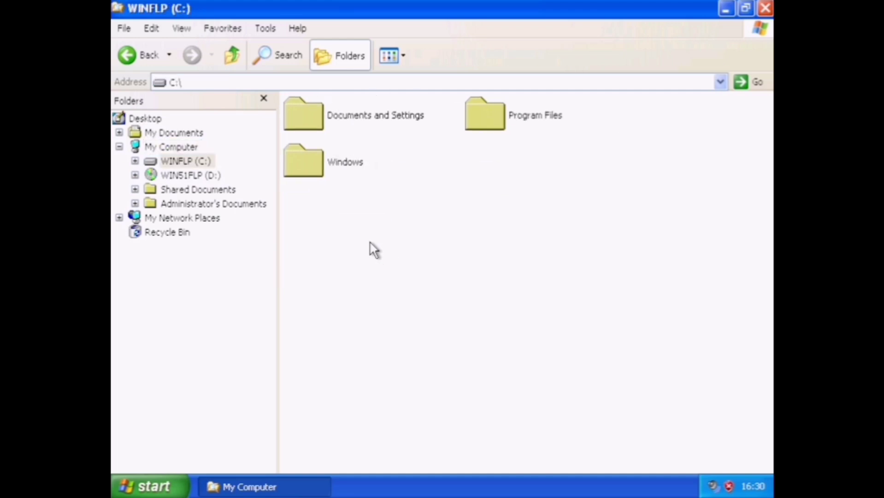
{"action": "double_click", "coordinate": [342, 170]}
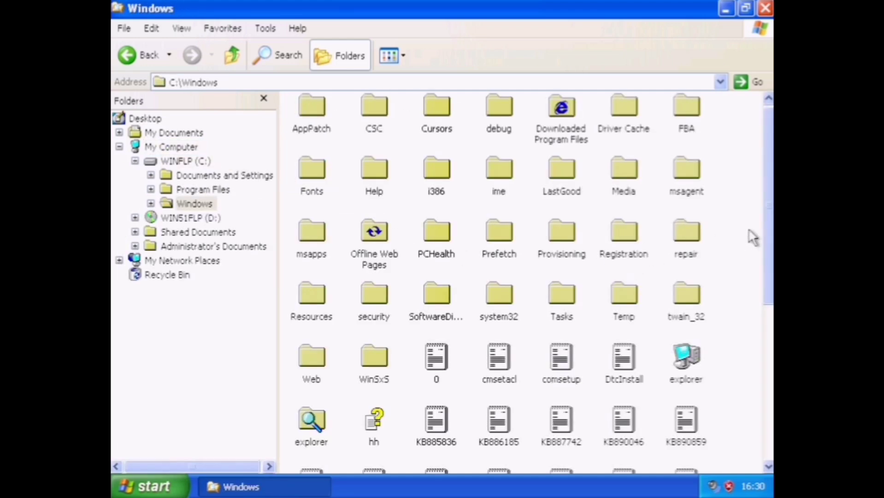
{"action": "left_click_drag", "start_coordinate": [768, 238], "coordinate": [766, 427]}
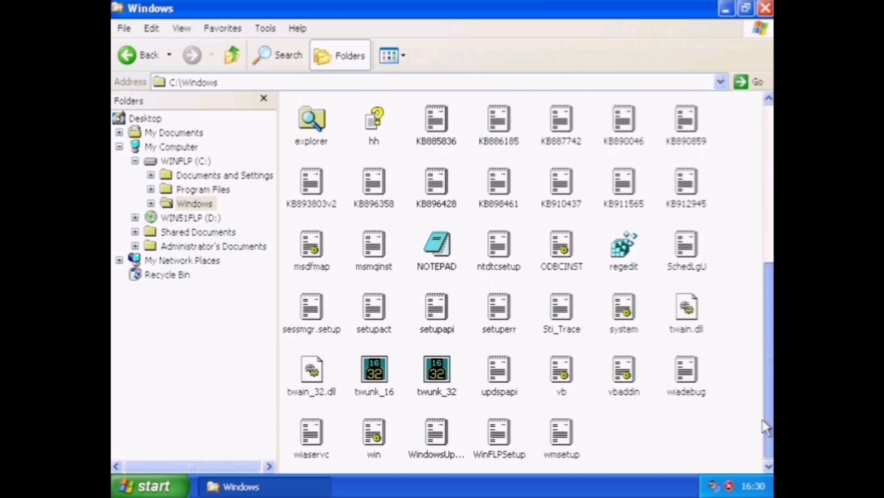
{"action": "scroll", "coordinate": [744, 310], "scroll_direction": "up", "scroll_amount": 6}
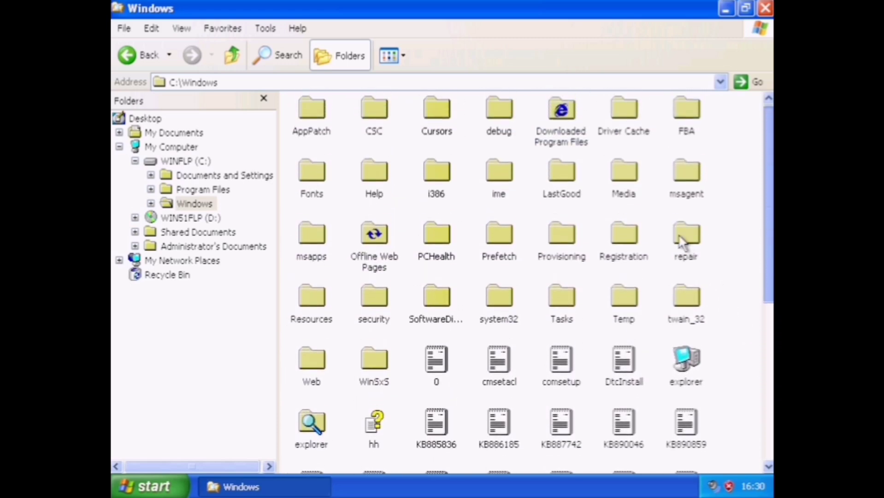
{"action": "scroll", "coordinate": [663, 231], "scroll_direction": "down", "scroll_amount": 1}
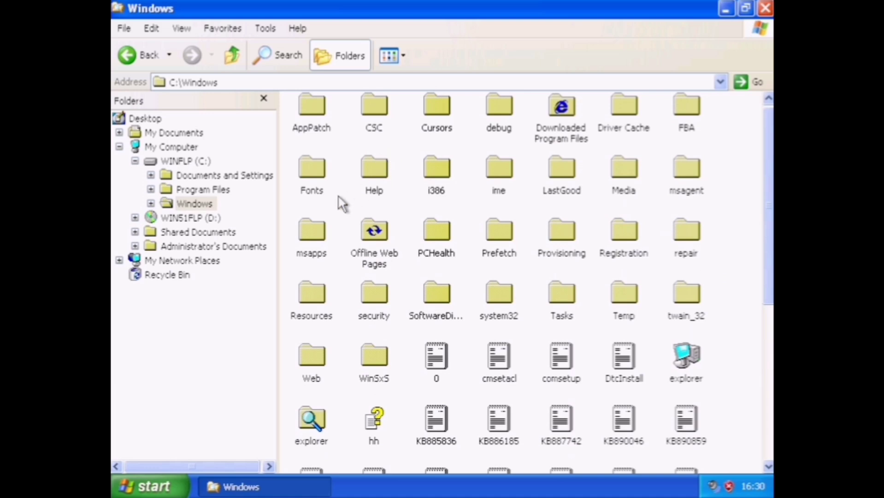
{"action": "double_click", "coordinate": [308, 255]}
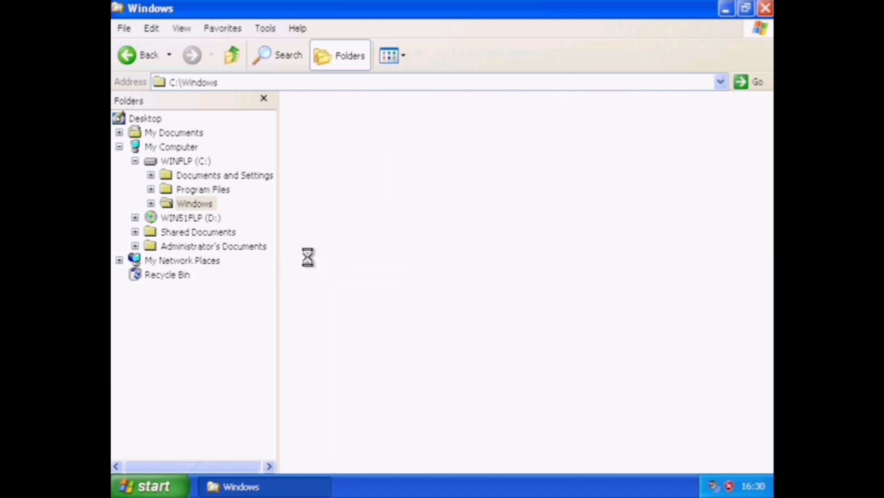
{"action": "double_click", "coordinate": [332, 134]}
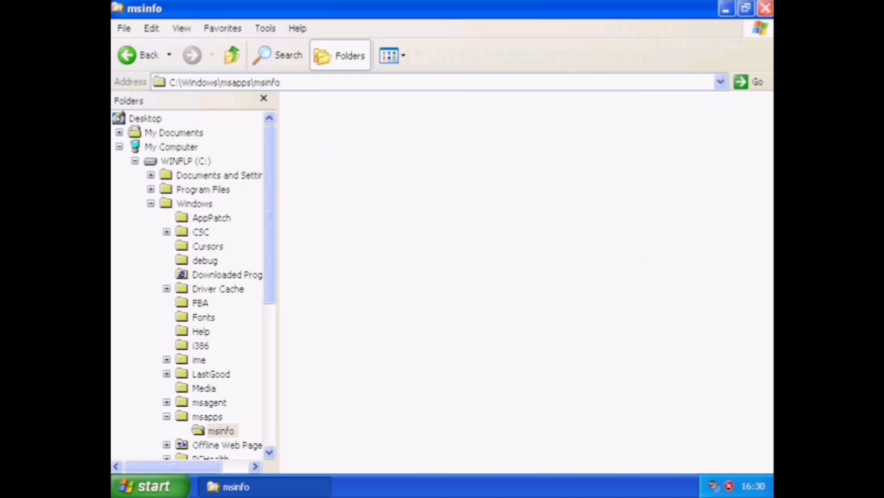
{"action": "left_click", "coordinate": [766, 8]}
Shut down the computer from the Start menu, confirming 'Shut down' with OK.
{"action": "left_click", "coordinate": [145, 489]}
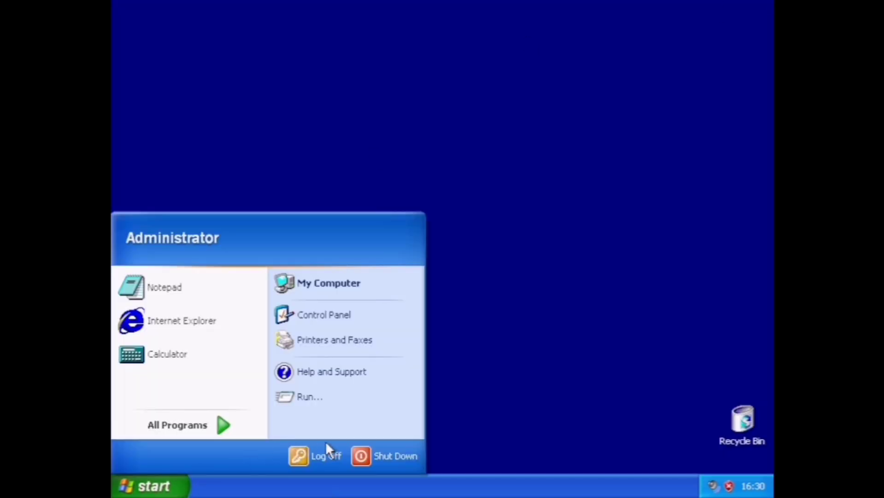
{"action": "left_click", "coordinate": [381, 453]}
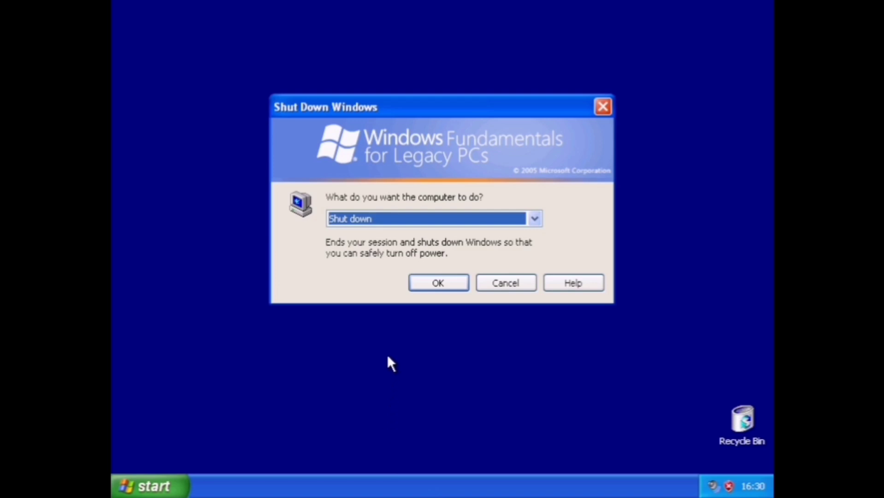
{"action": "left_click", "coordinate": [439, 283]}
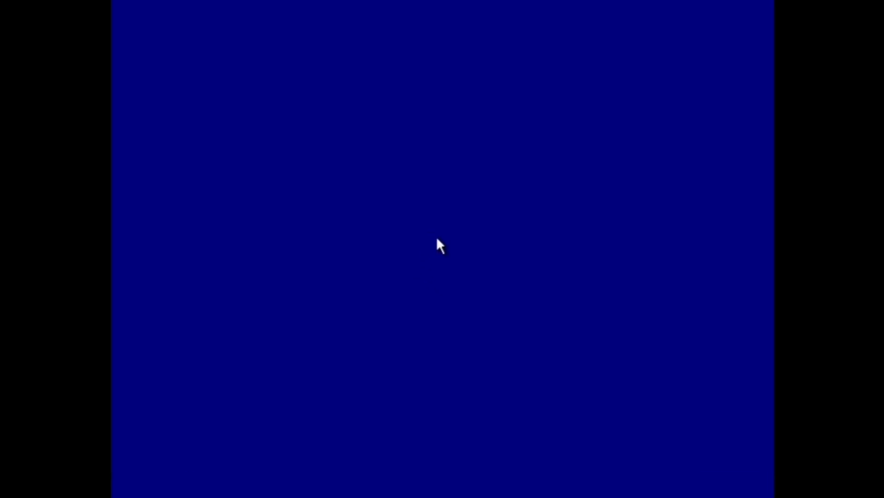